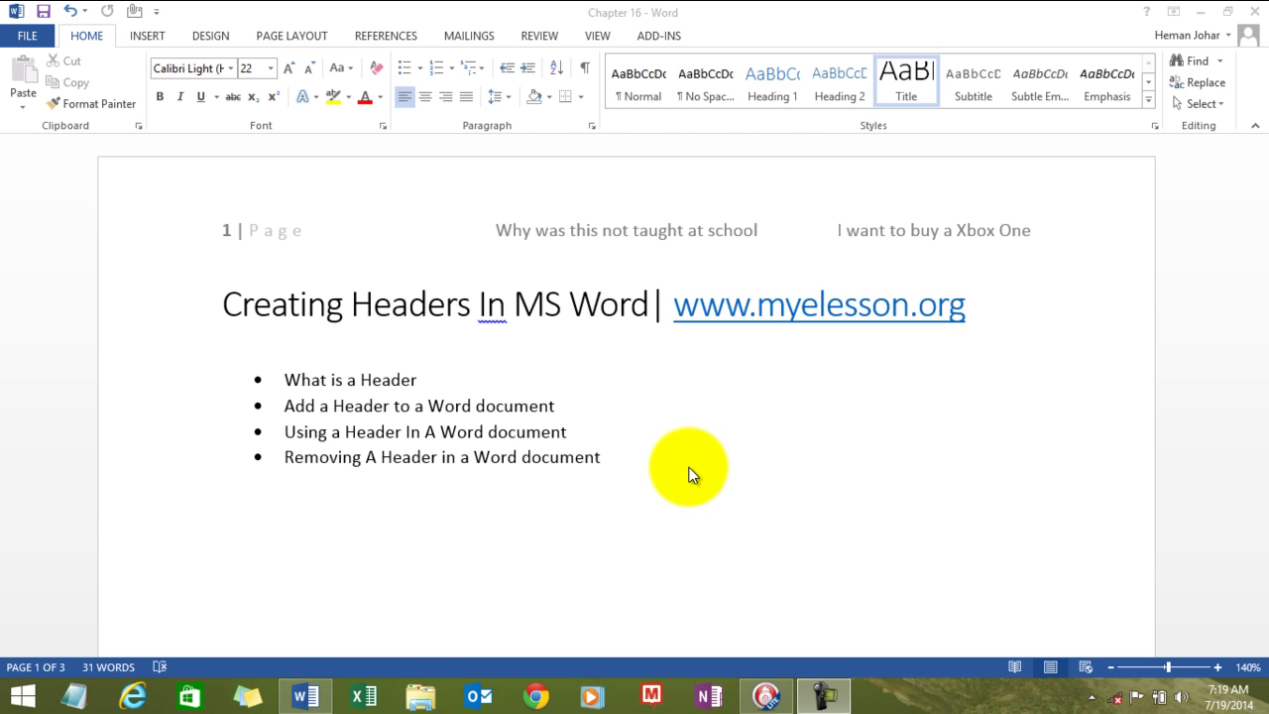
- Add blank lines until the document spans four pages with the header repeating, then return to the top
key("Return")
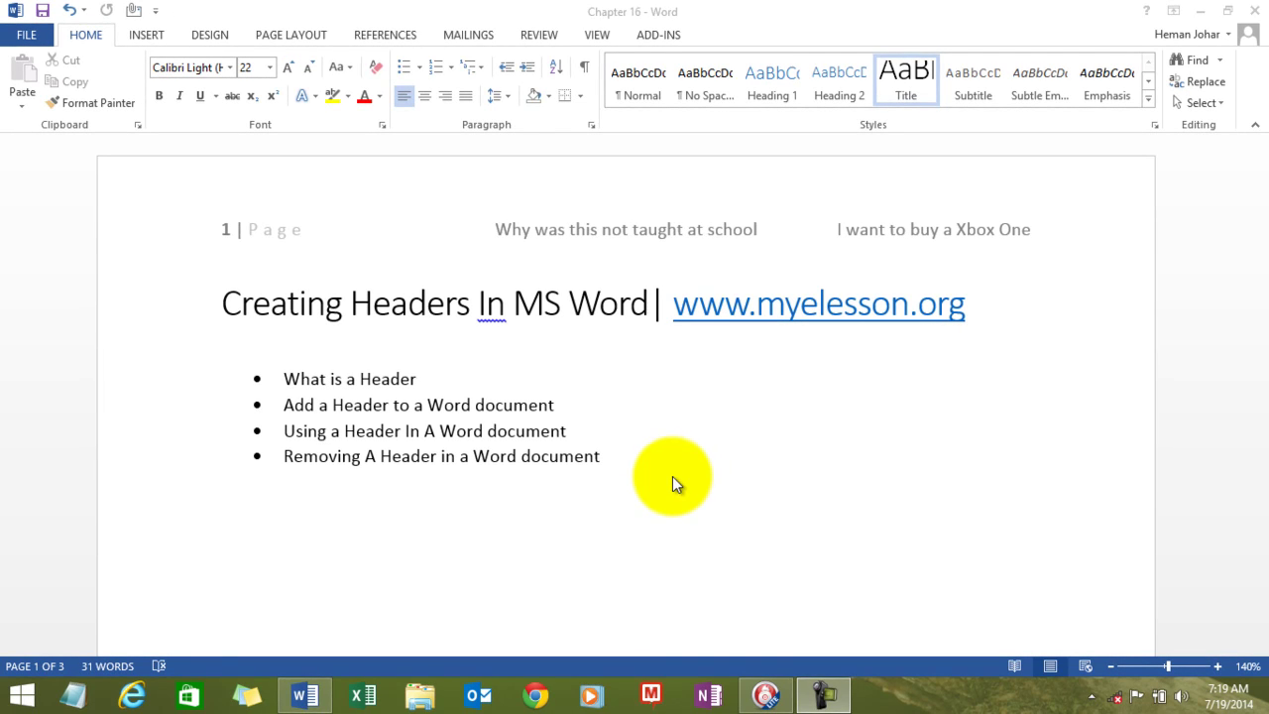
key("Down")
key("Down")
key("Down")
key("Down")
key("Down")
key("Down")
key("Down")
key("Down")
key("Down")
key("Down")
key("Down")
key("Down")
key("Down")
key("Down")
key("Down")
key("Down")
key("Down")
key("Down")
key("Down")
key("Down")
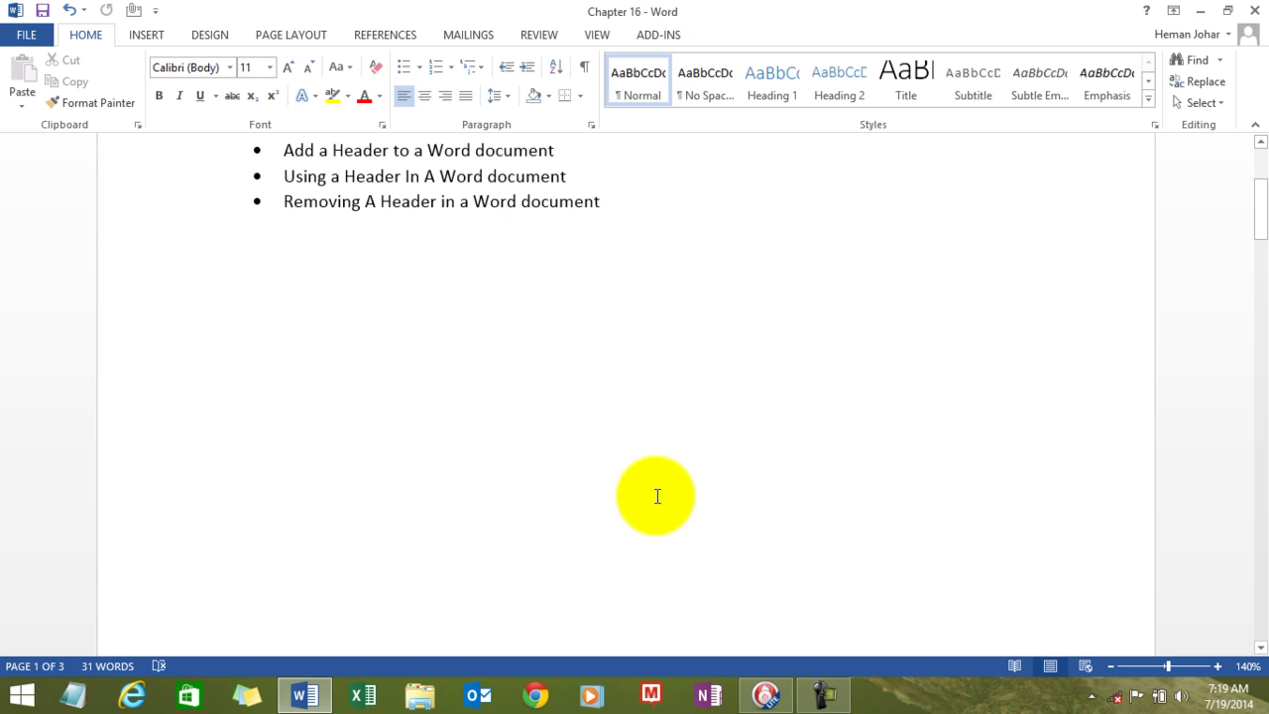
key("Down")
key("Down")
key("Down")
key("Down")
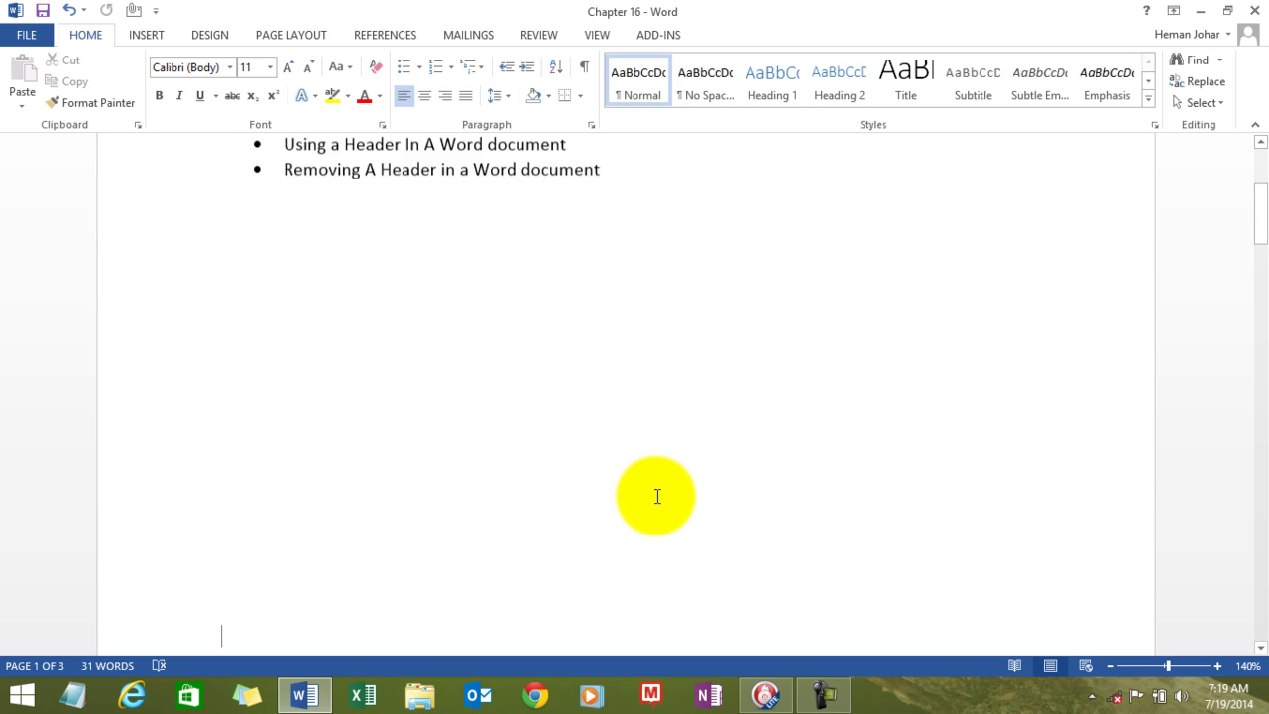
key("Down")
key("Down")
key("Down")
key("Down")
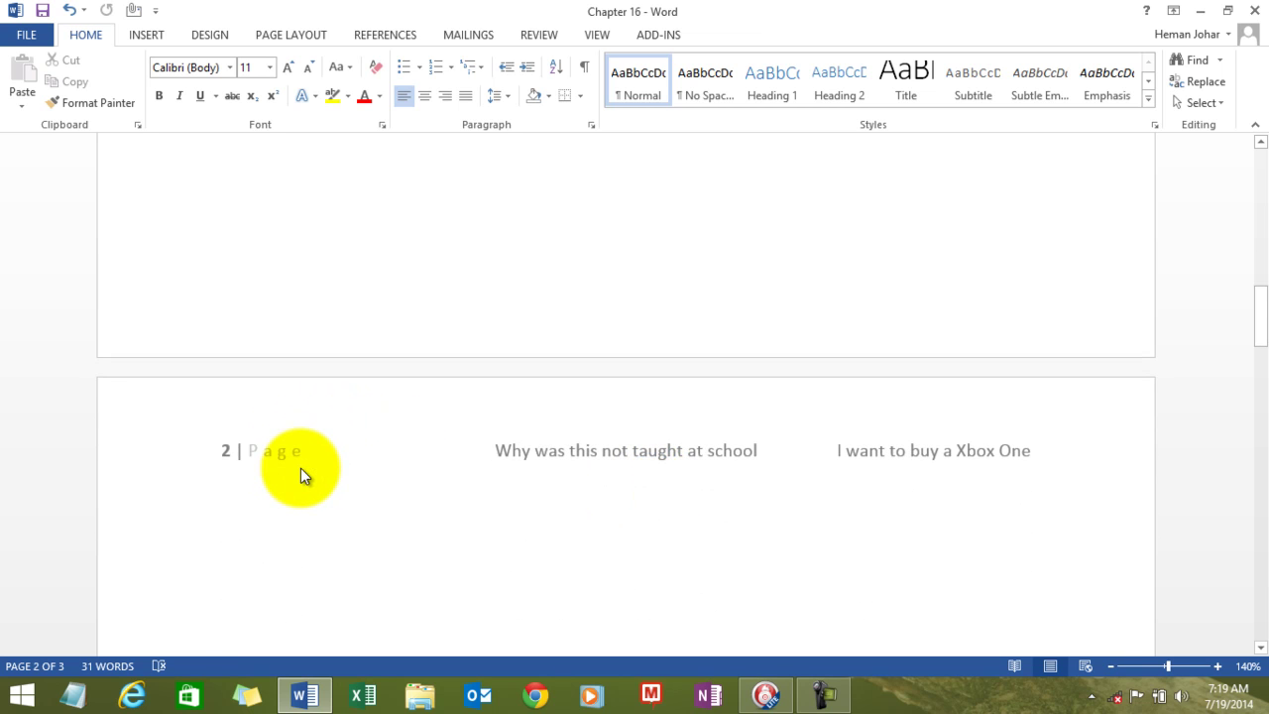
key("Down")
key("Down")
key("Down")
key("Down")
key("Down")
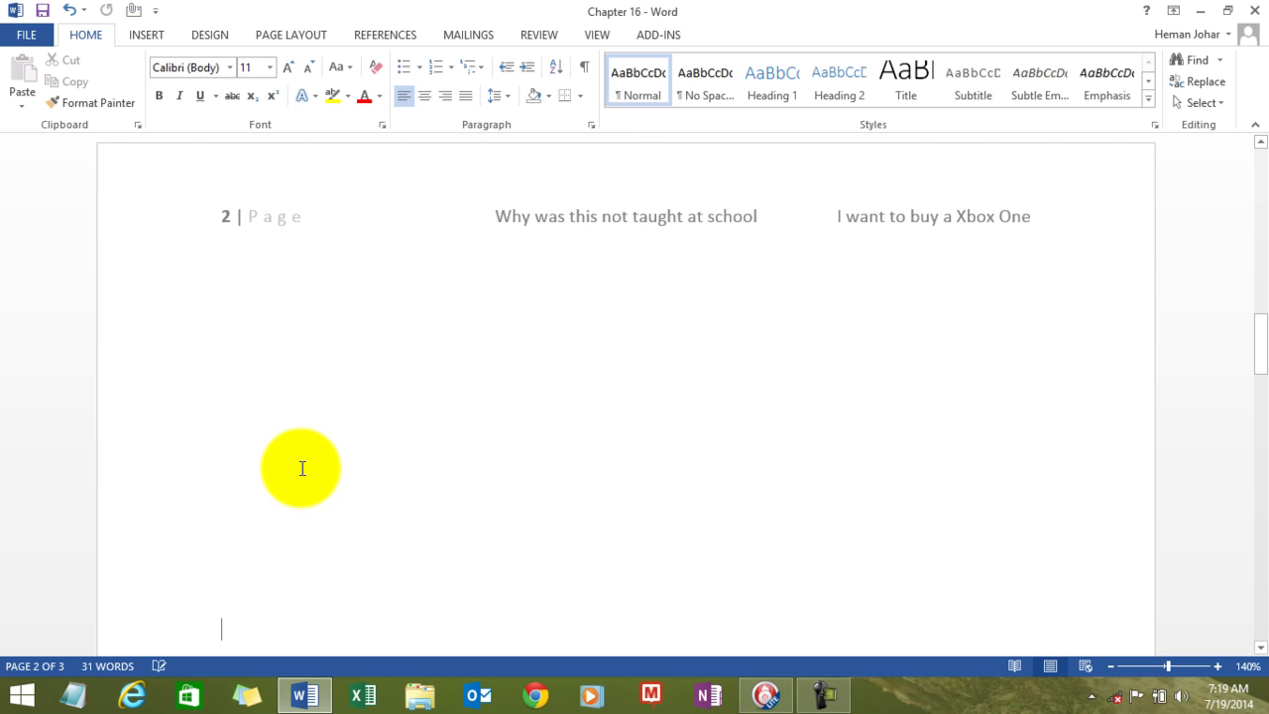
key("Down")
key("Down")
key("Down")
key("Down")
key("Down")
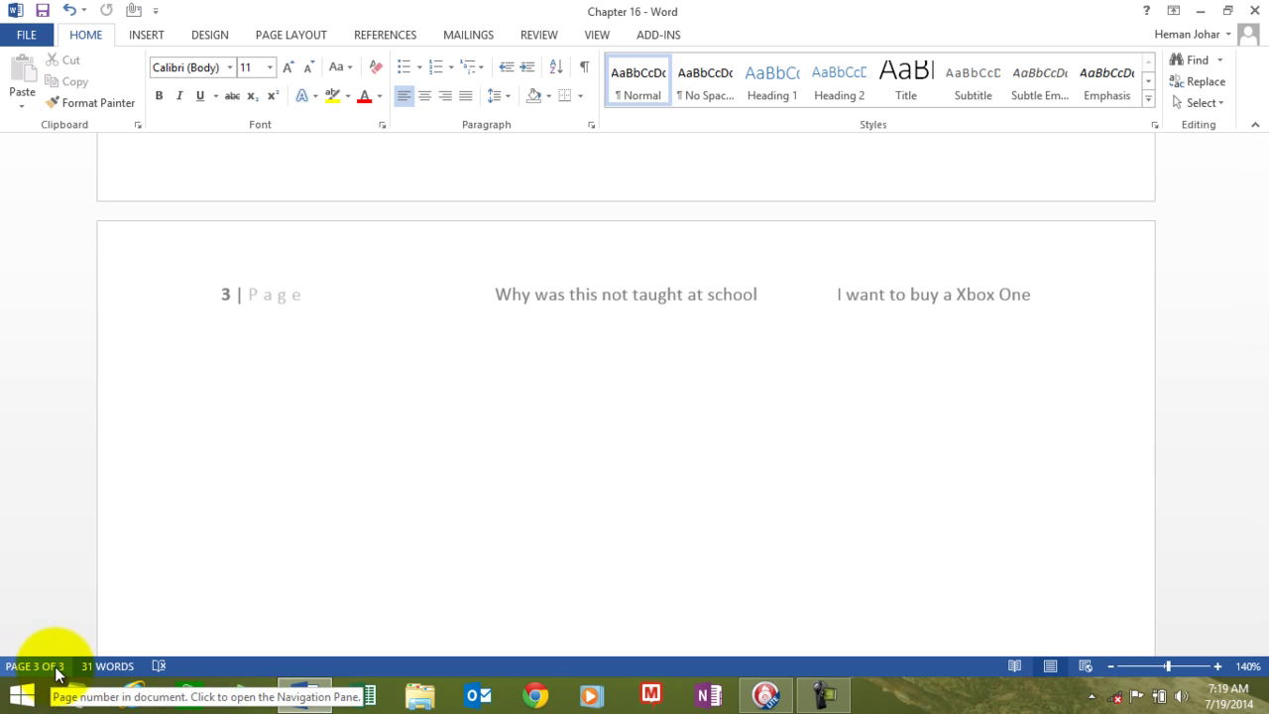
key("Down")
key("Down")
key("Down")
key("Down")
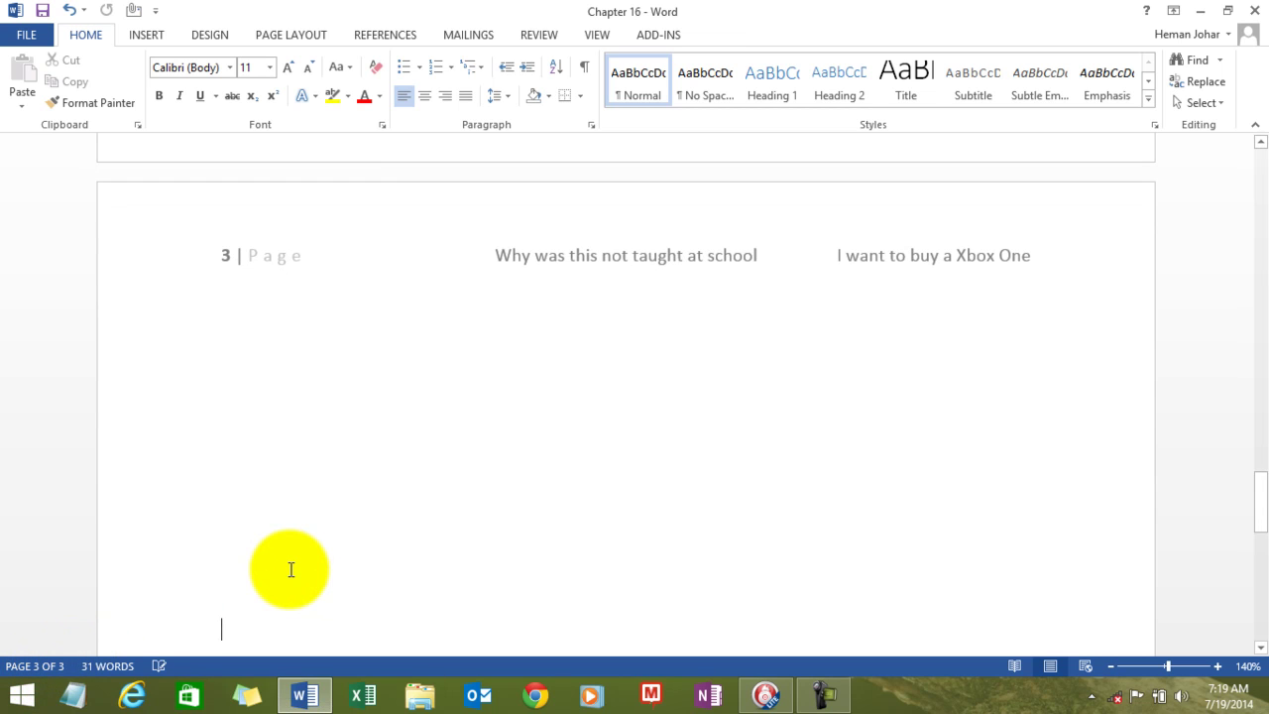
key("Return")
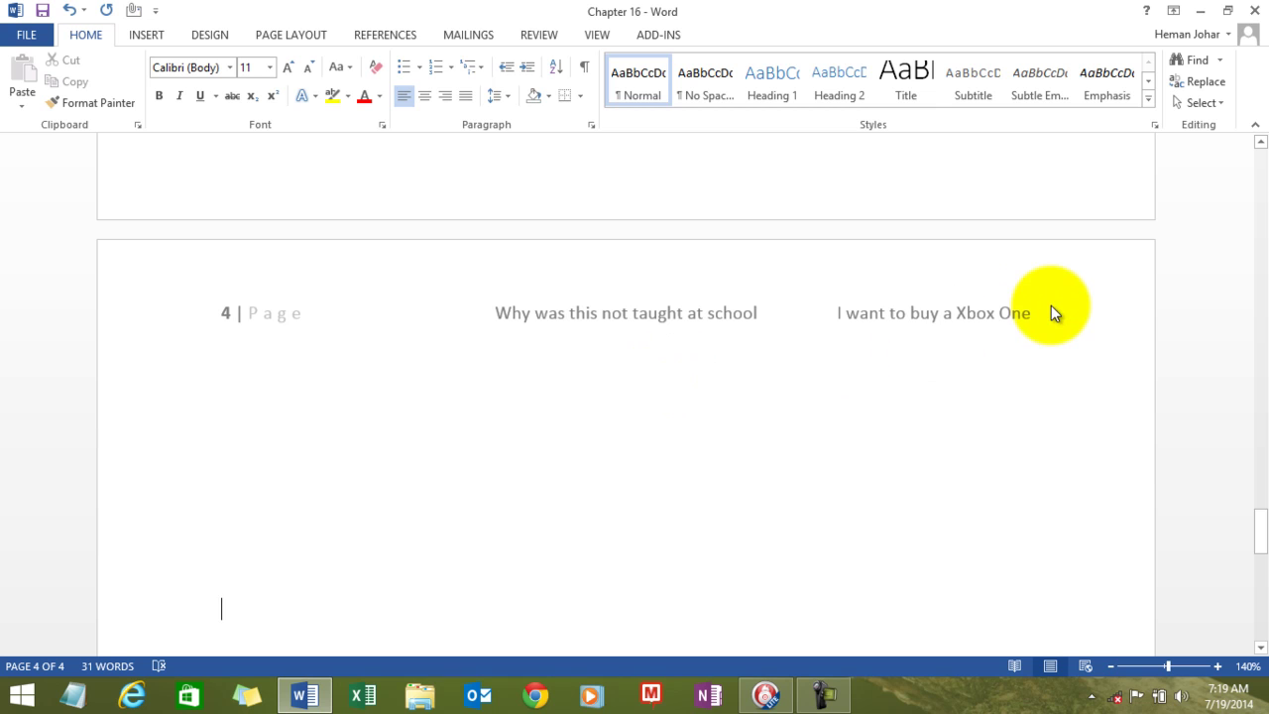
scroll(1051, 307, "up", 3)
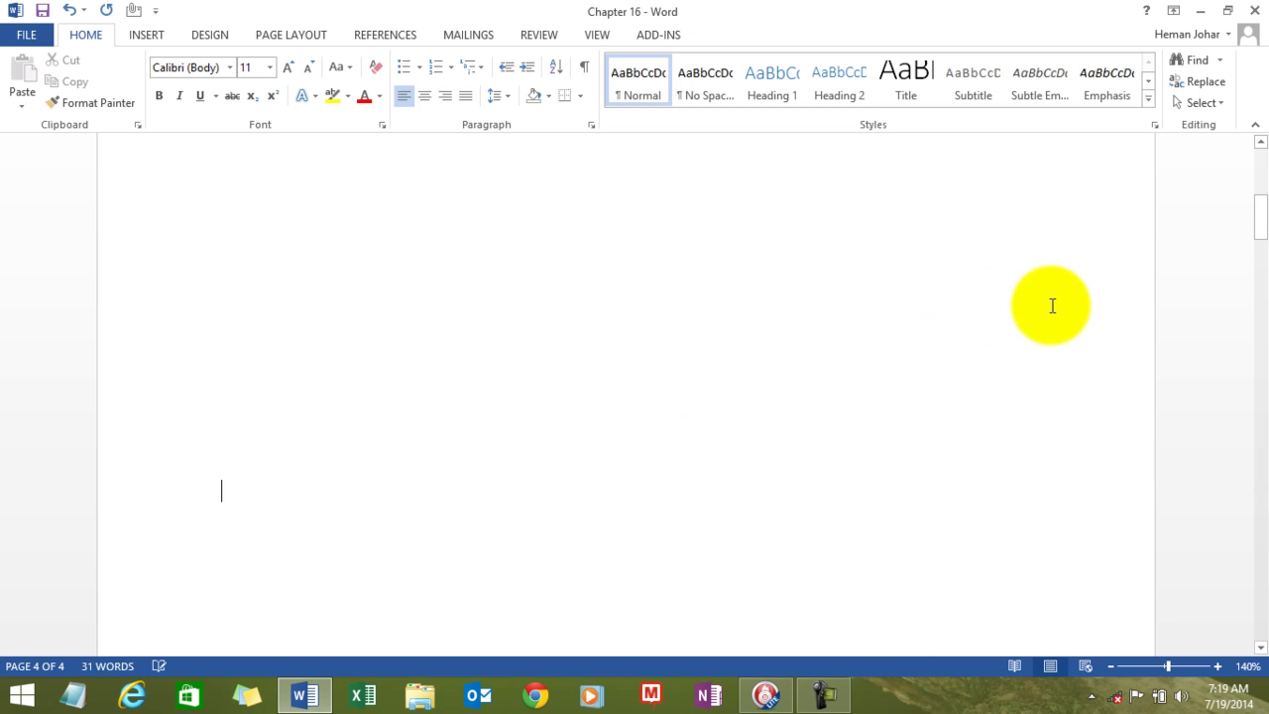
key("ctrl+Home")
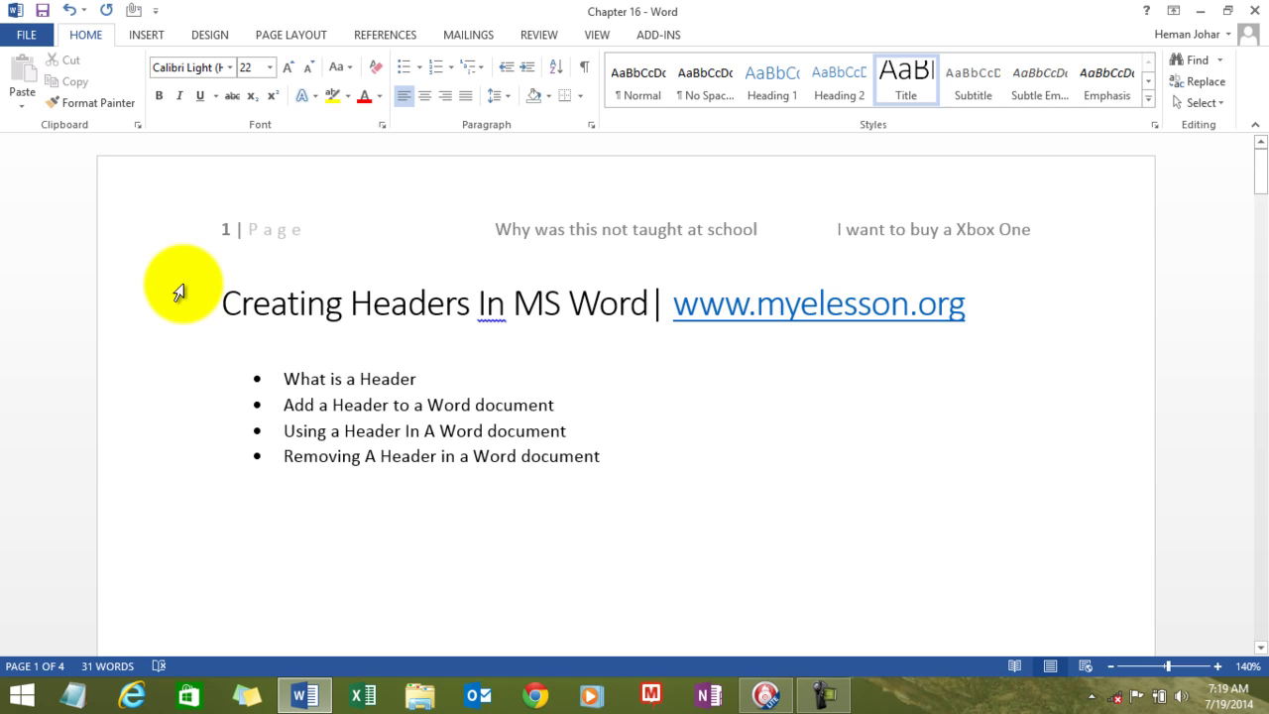
- Remove the three-part header using Header > Remove Header and close header editing
double_click(206, 238)
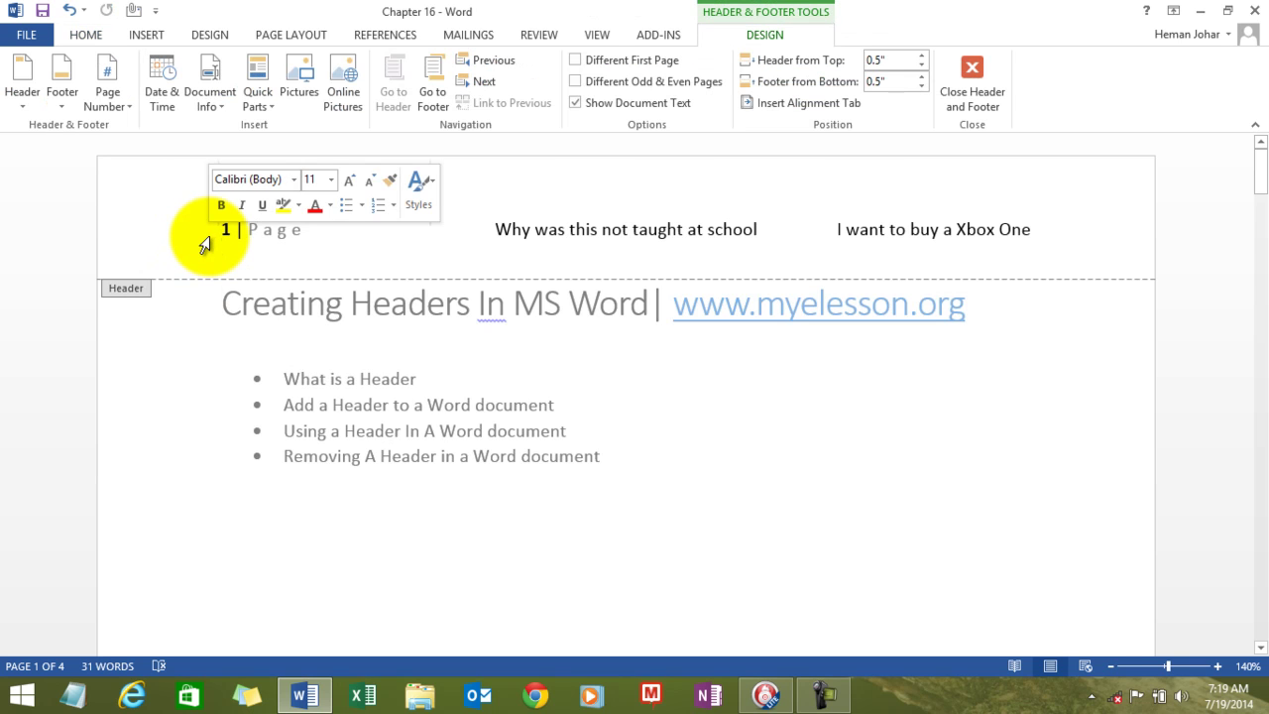
left_click(23, 109)
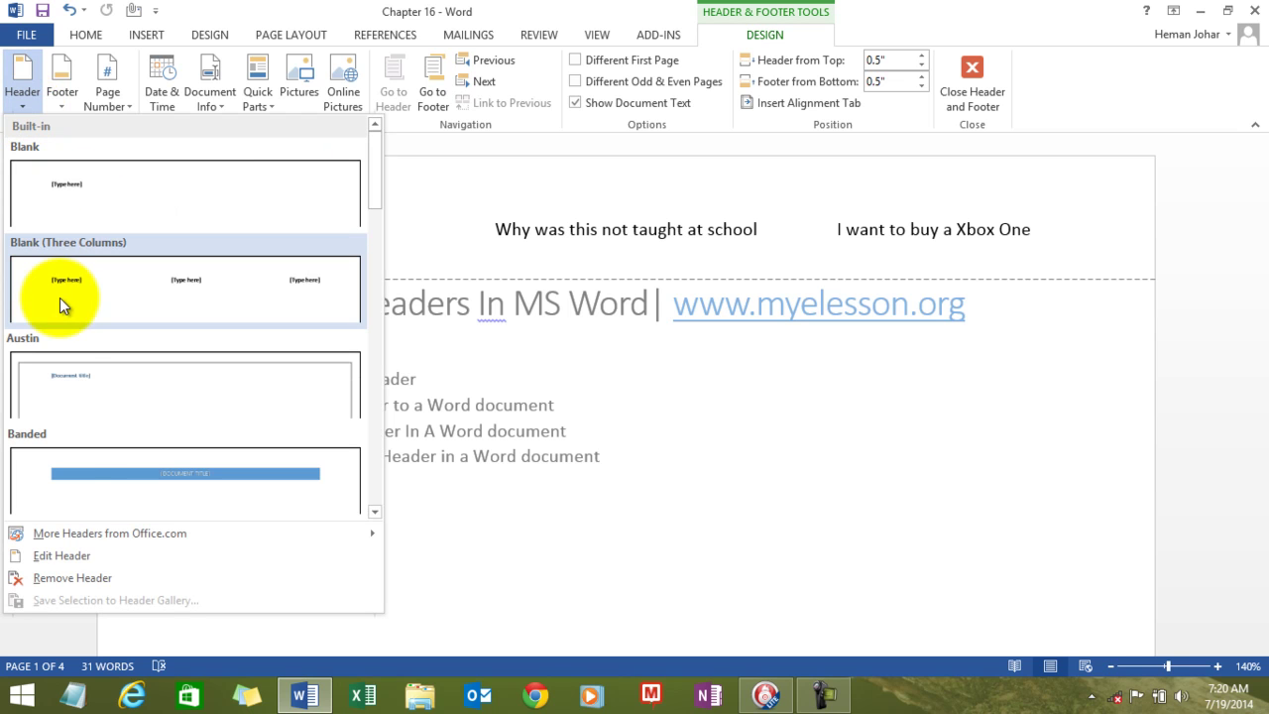
left_click(59, 576)
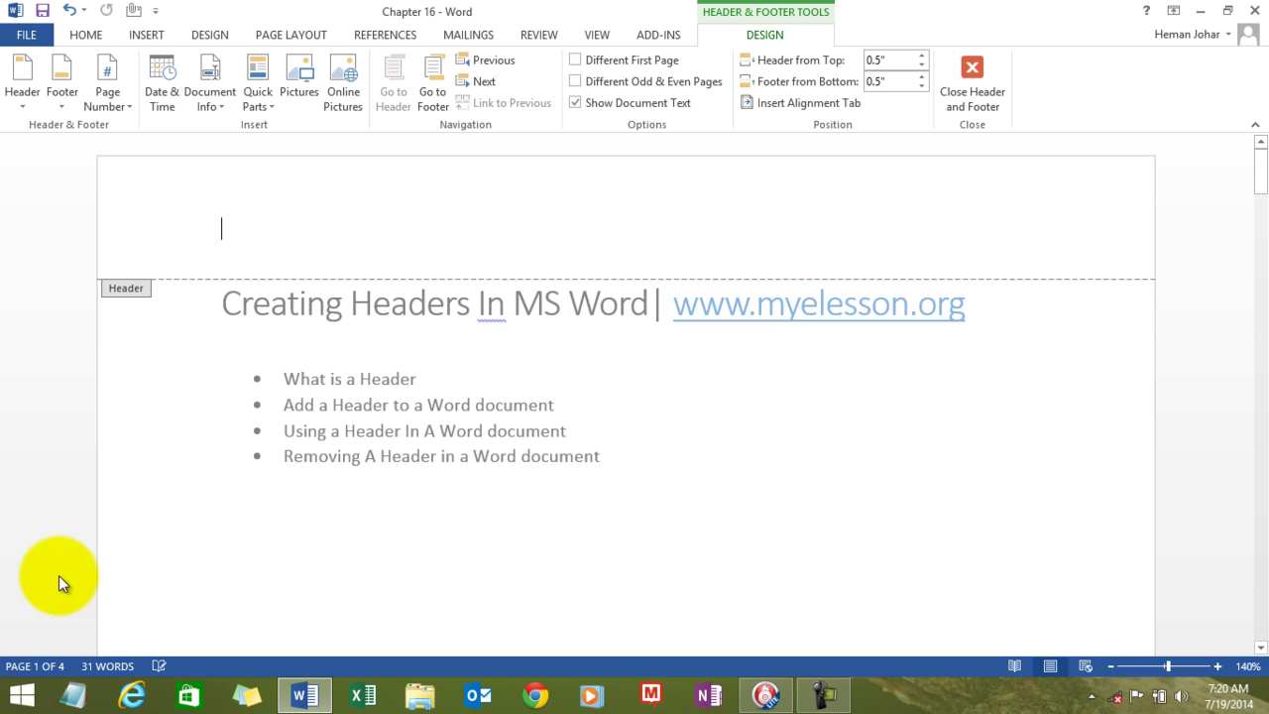
double_click(242, 536)
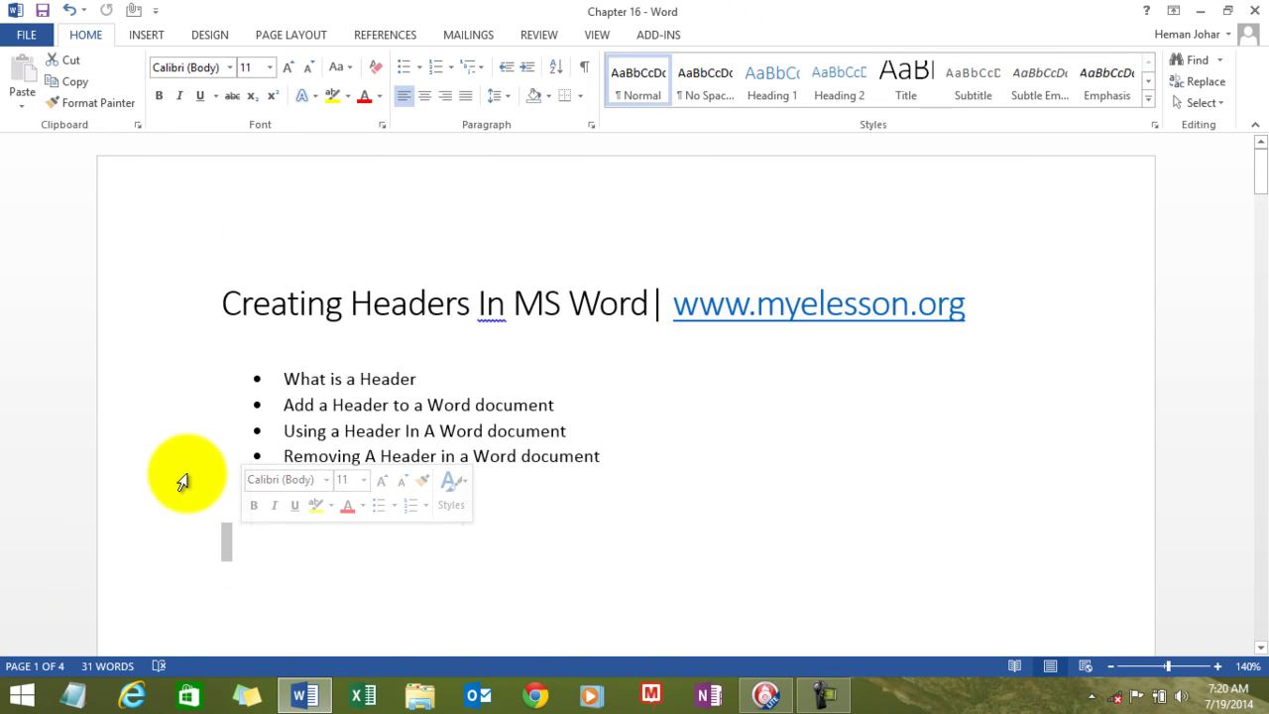
- Apply the Banded header design from the Insert > Header gallery
left_click(163, 401)
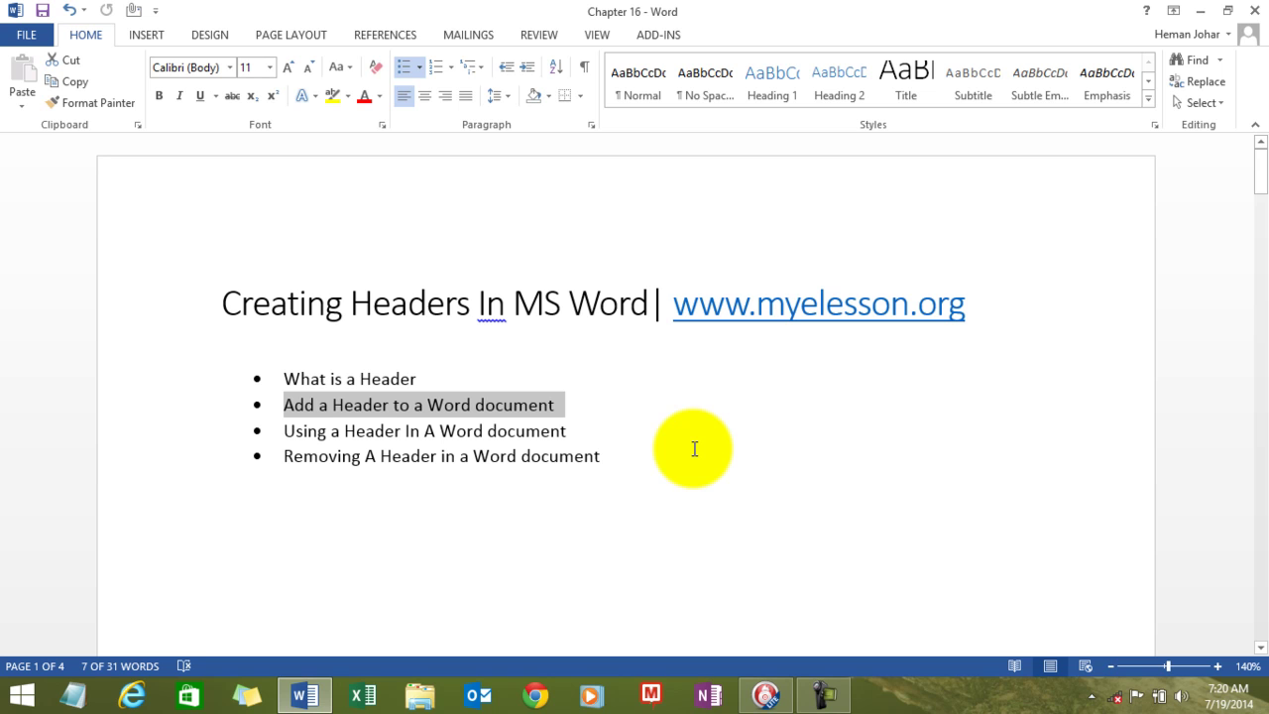
left_click(139, 37)
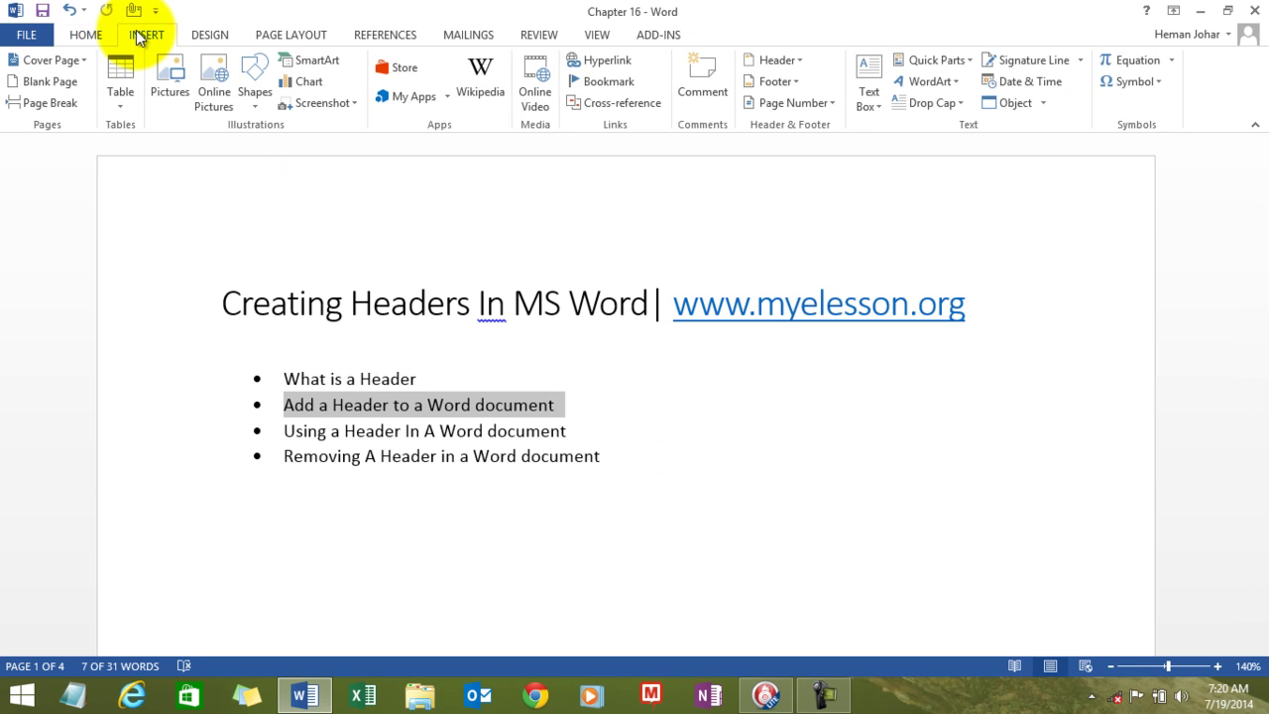
left_click(798, 61)
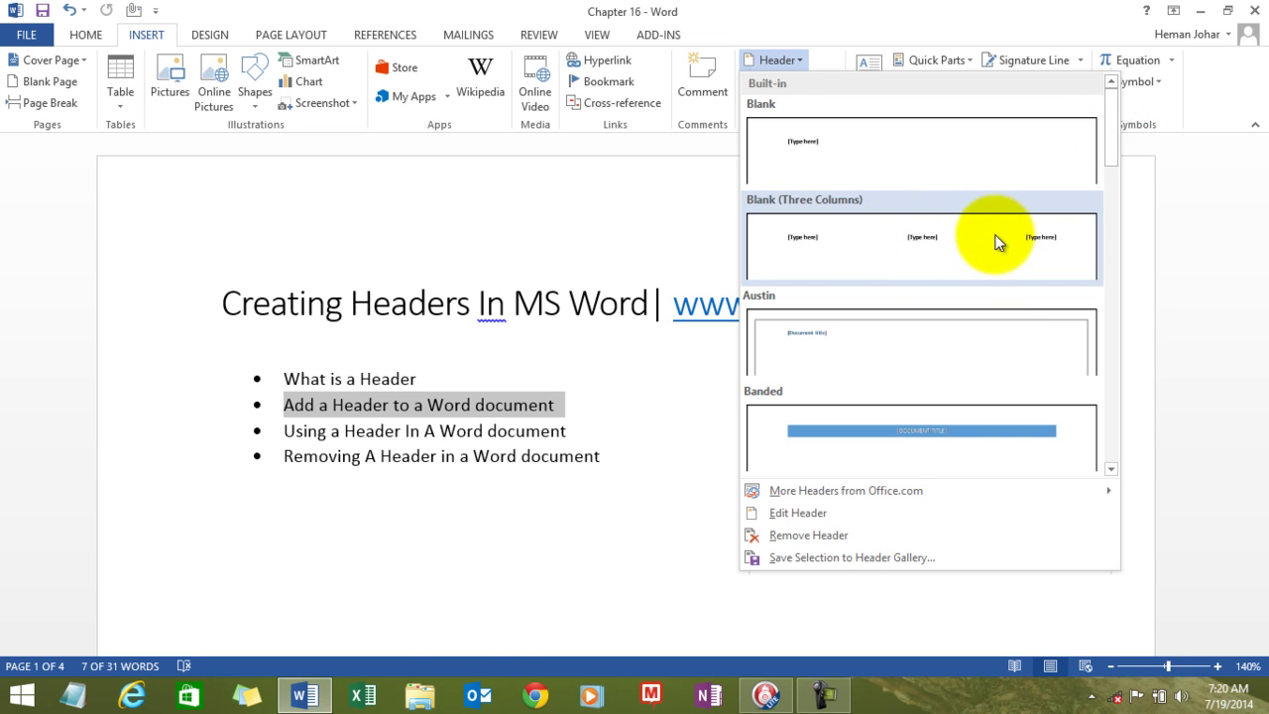
left_click(884, 417)
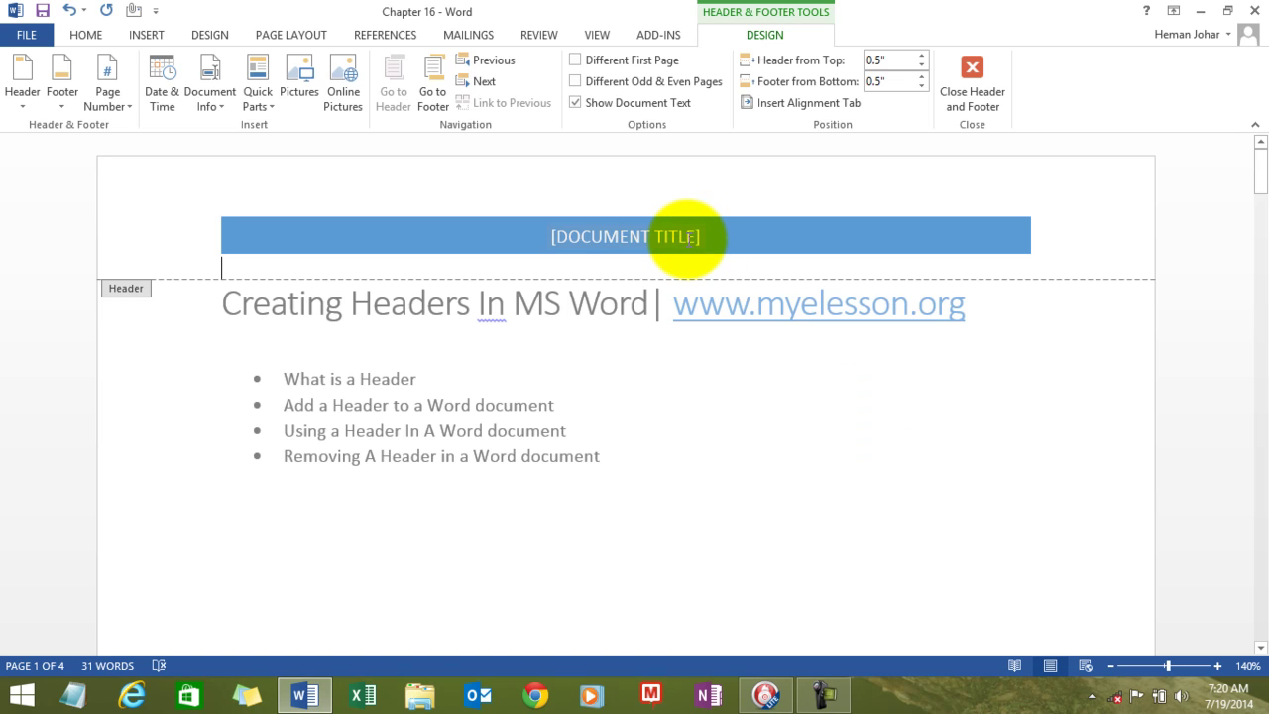
- Try the Integral header, then switch to Blank (Three Columns) and exit the header
left_click(21, 99)
left_click_drag(372, 190, 374, 292)
left_click(280, 431)
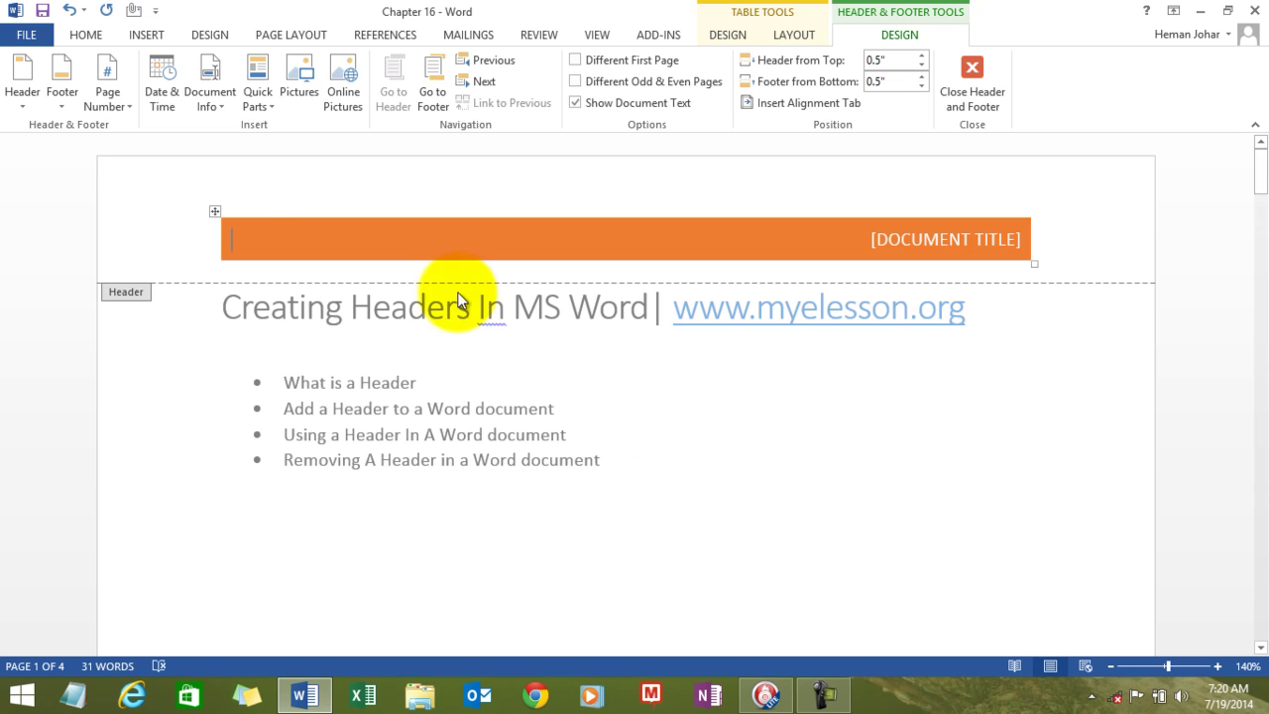
left_click(22, 95)
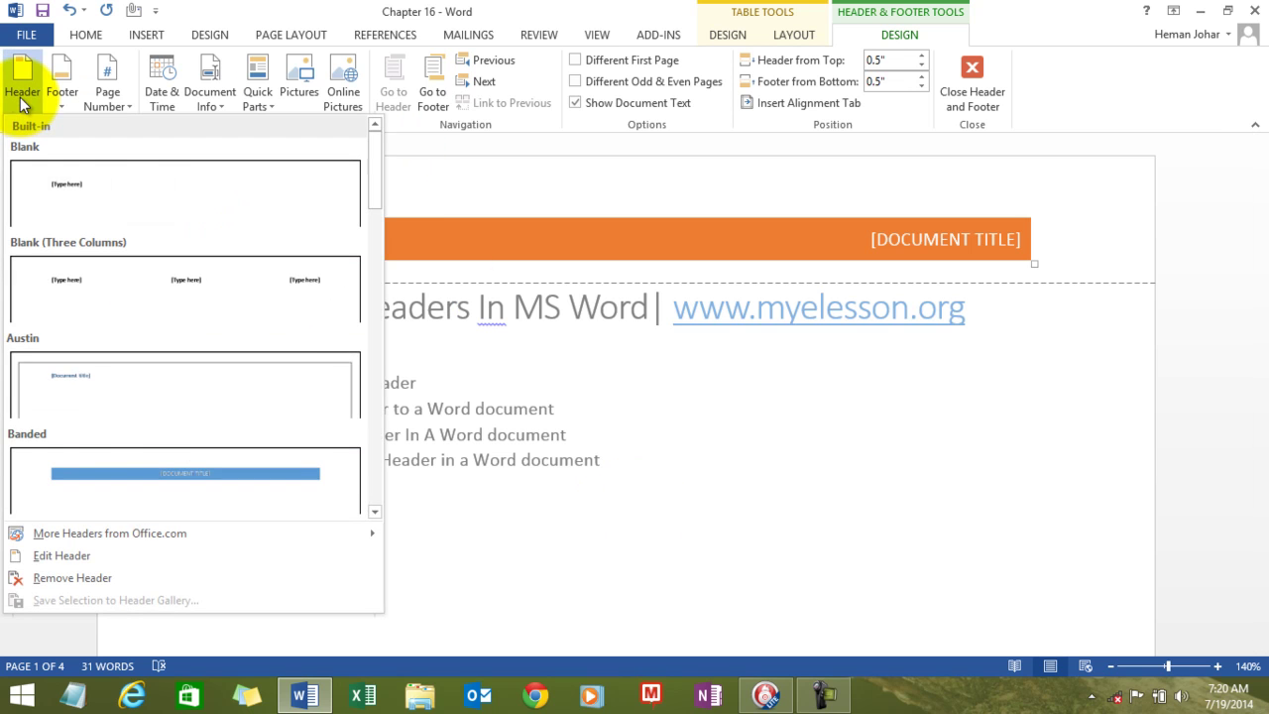
left_click(192, 314)
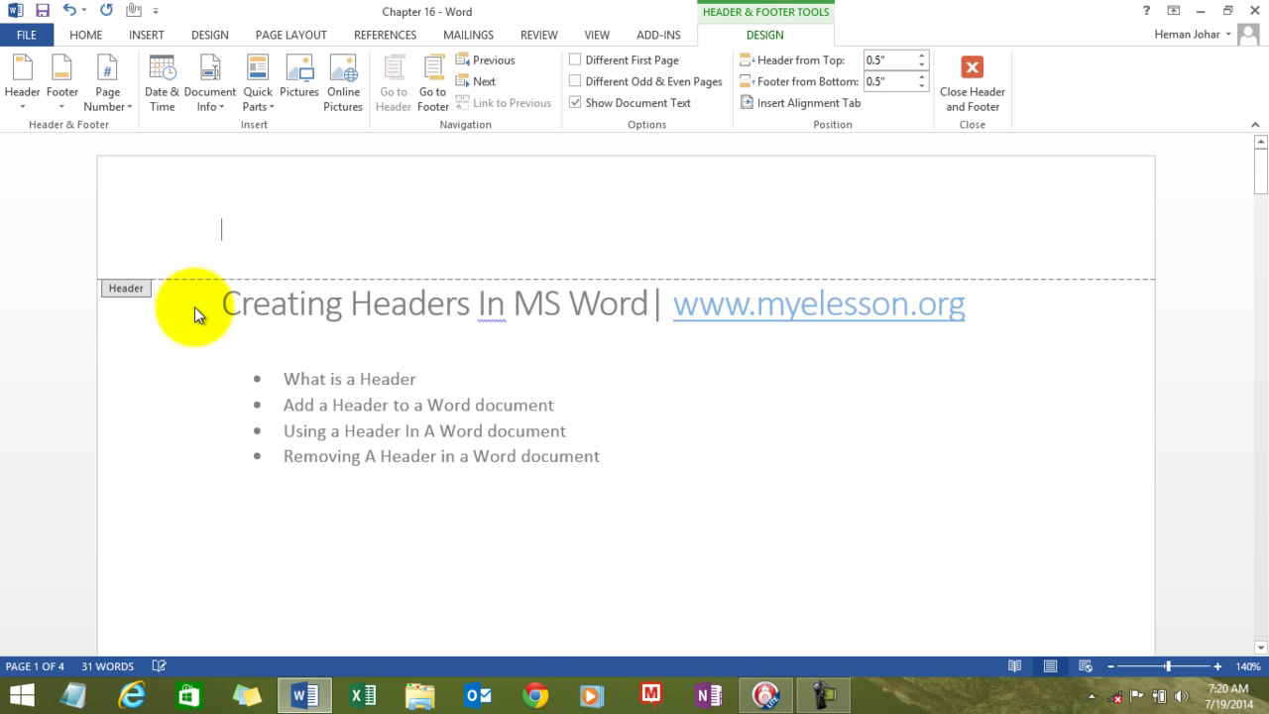
double_click(337, 532)
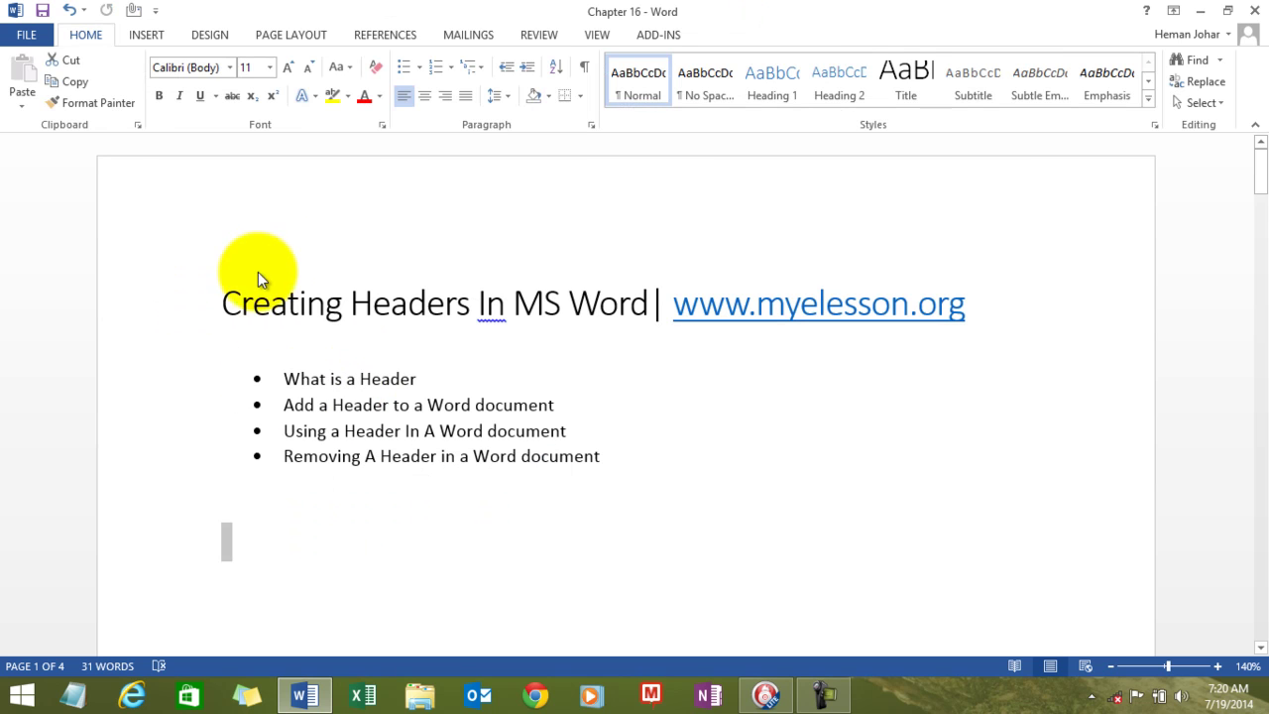
- Insert a Blank (Three Columns) header
left_click(144, 34)
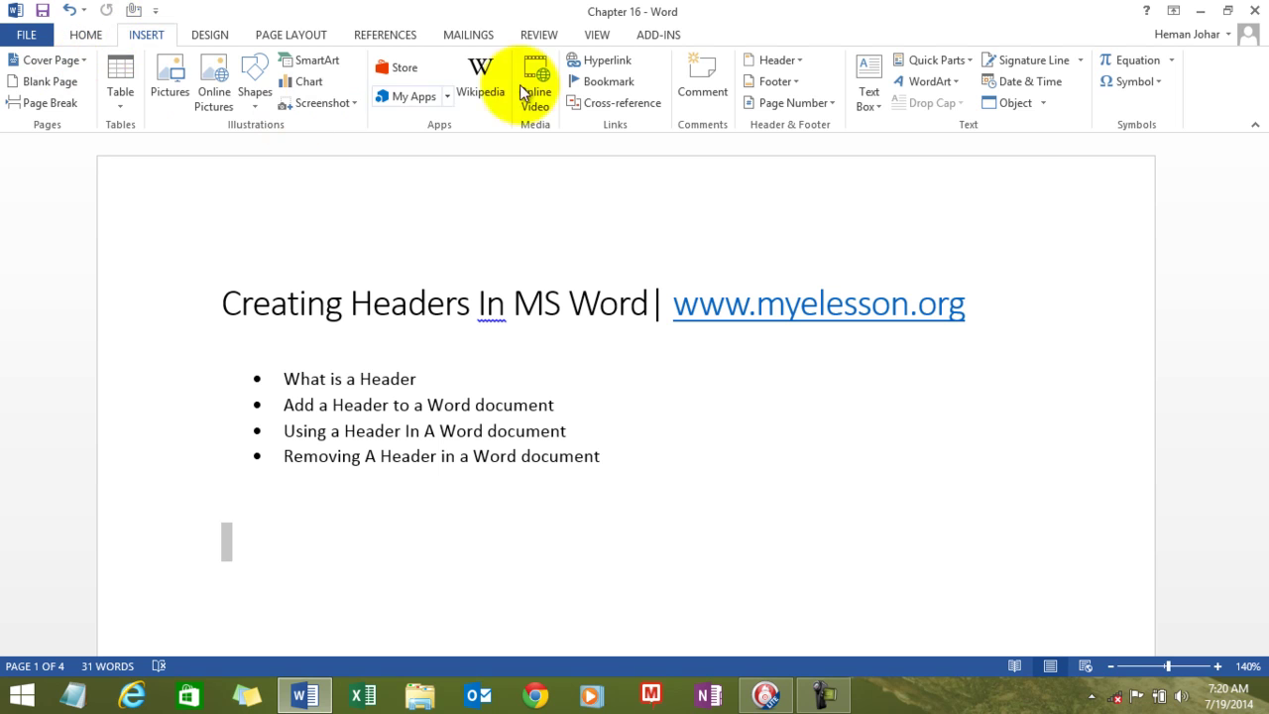
left_click(799, 61)
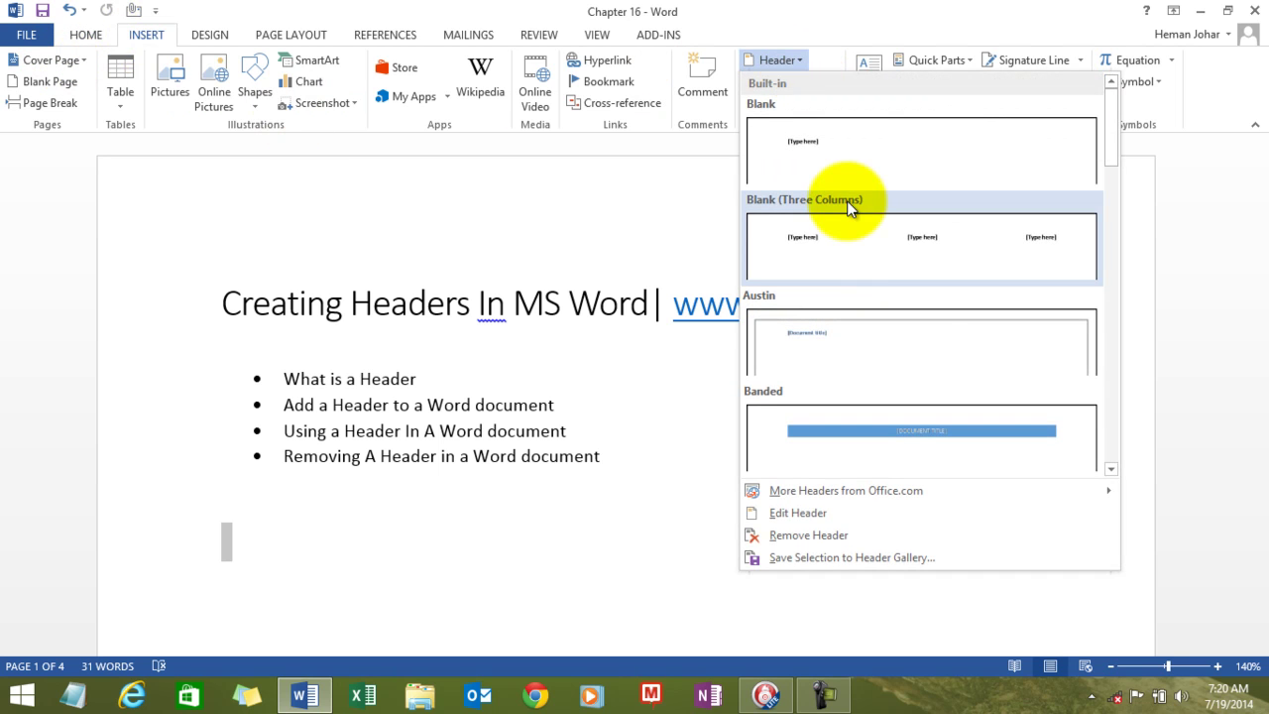
left_click(862, 256)
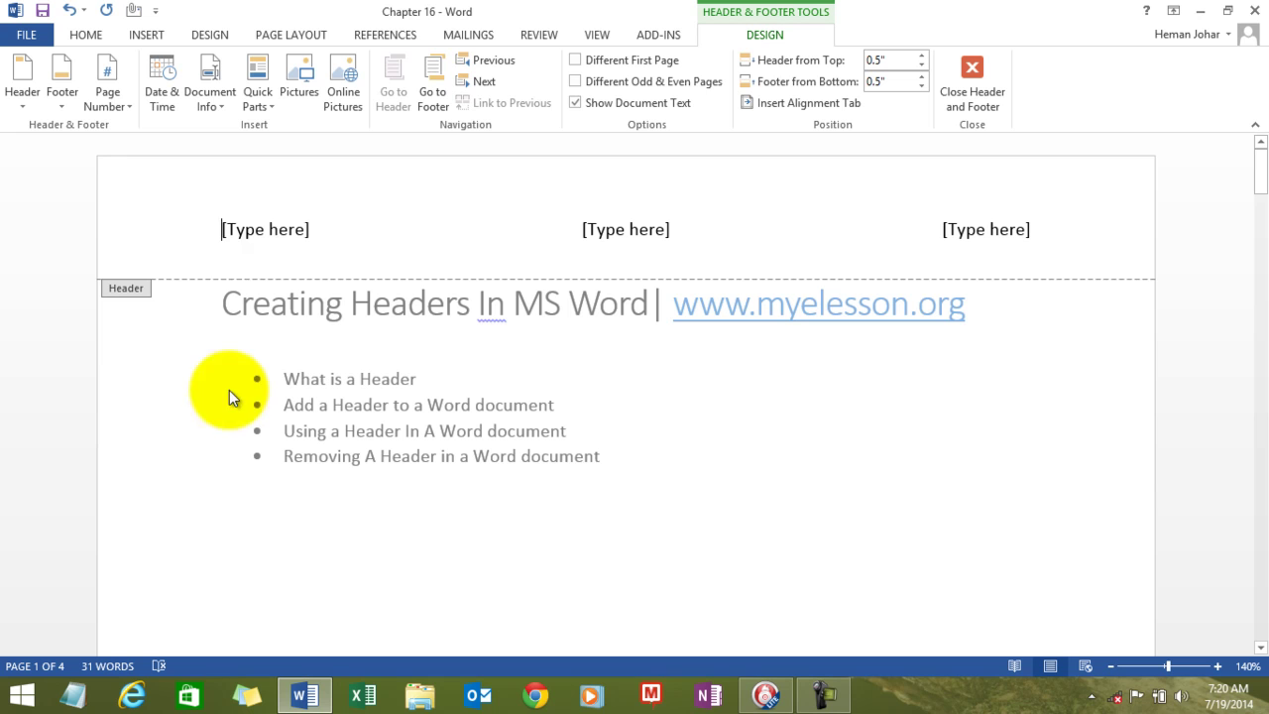
- Put an Accent Bar 1 page number reading '1 | Page' in the left header column
left_click(259, 231)
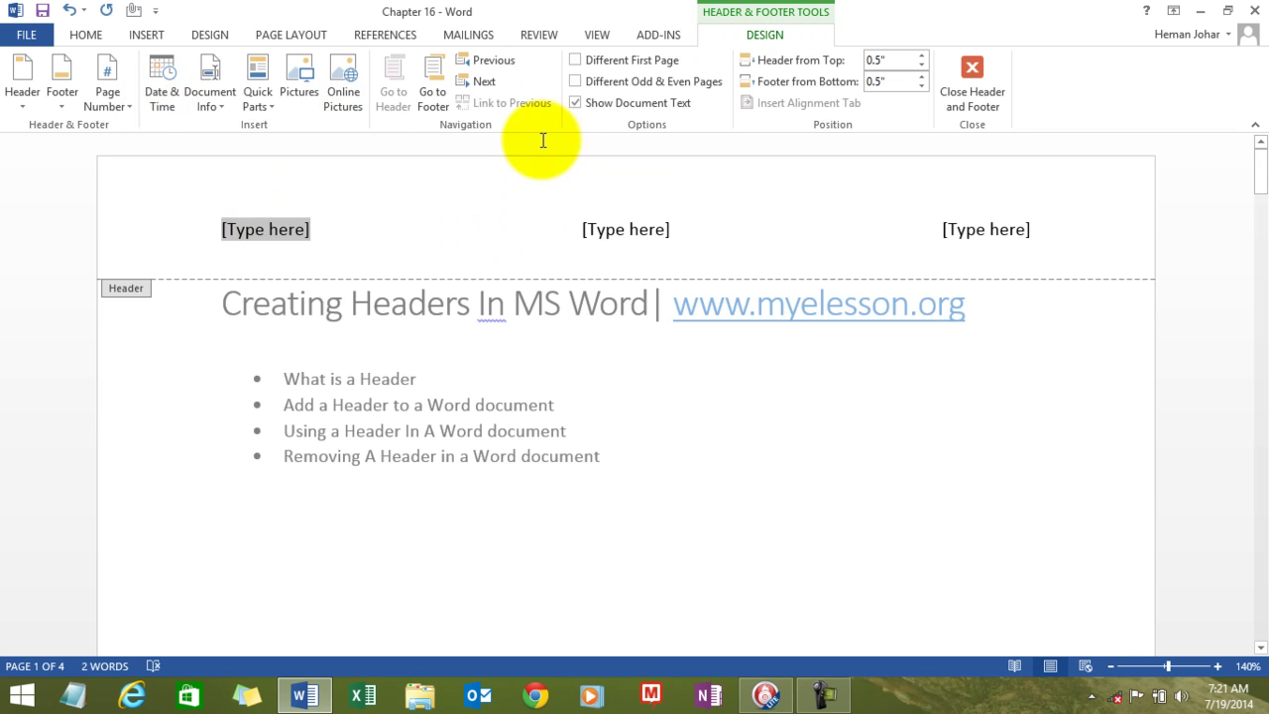
left_click(128, 105)
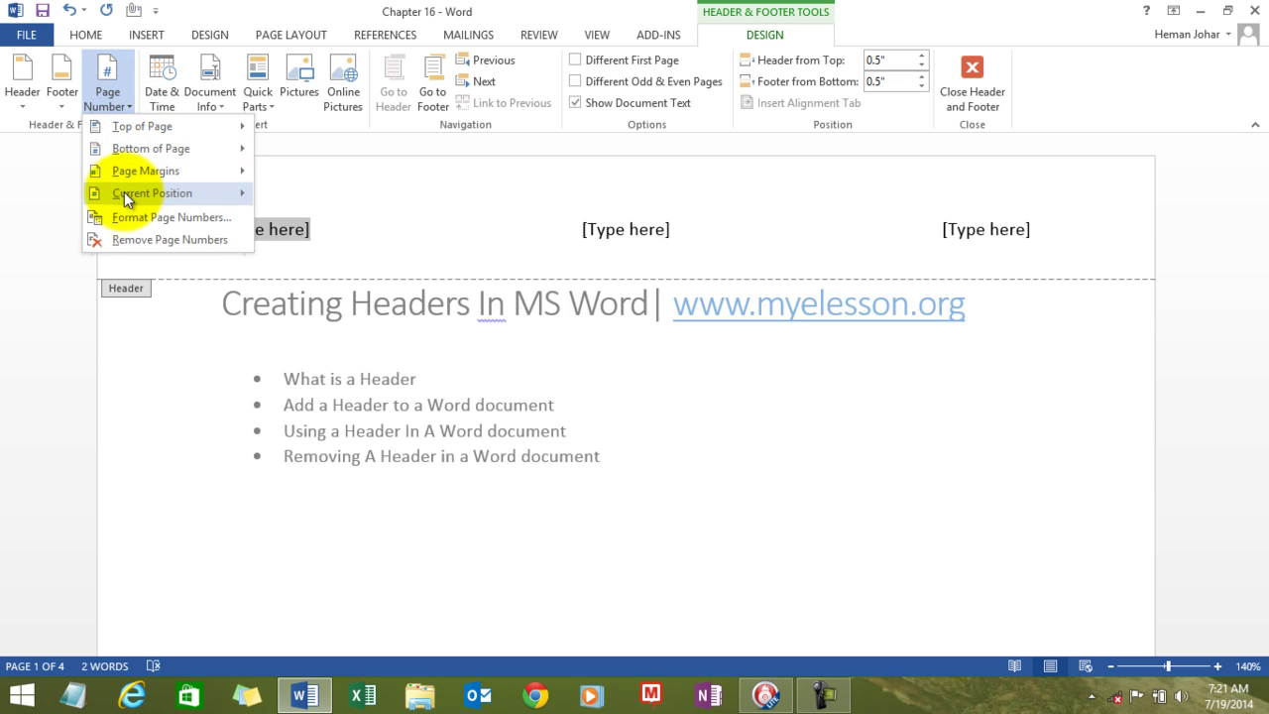
mouse_move(124, 191)
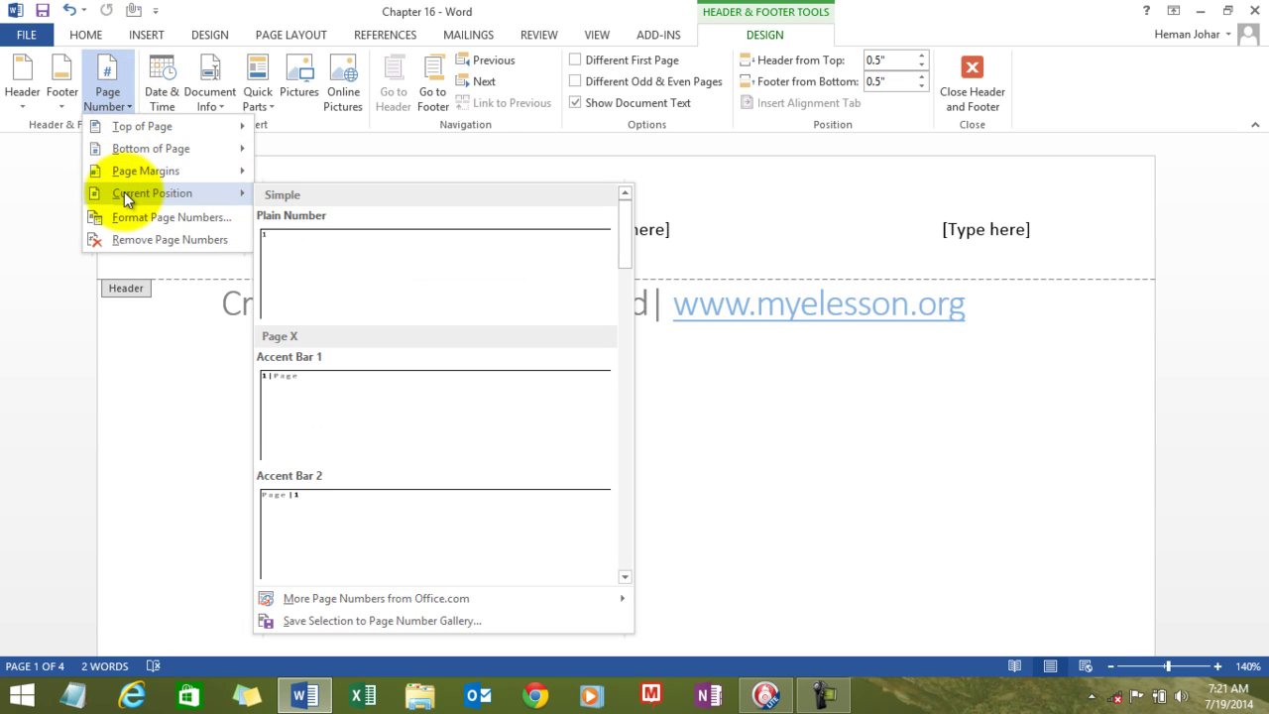
left_click(299, 379)
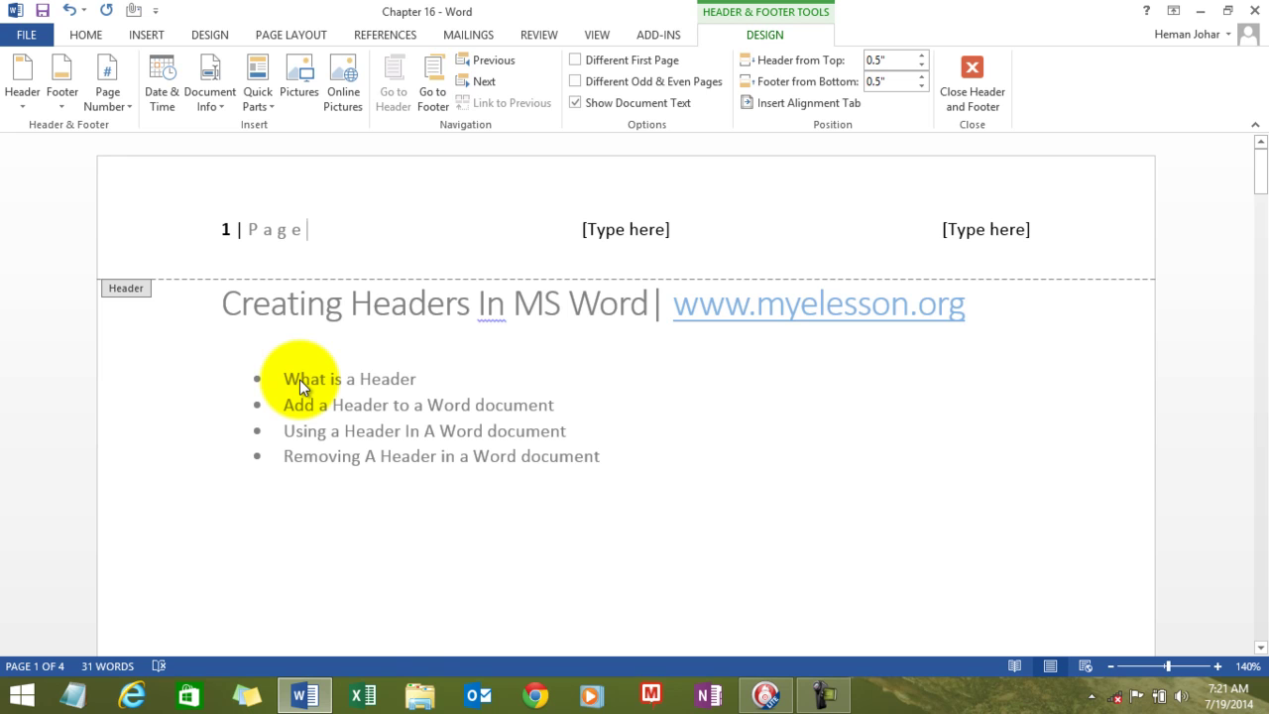
- Type 'Life Is Beautiful' in the centre header column, accepting the suggested spelling correction
left_click(622, 231)
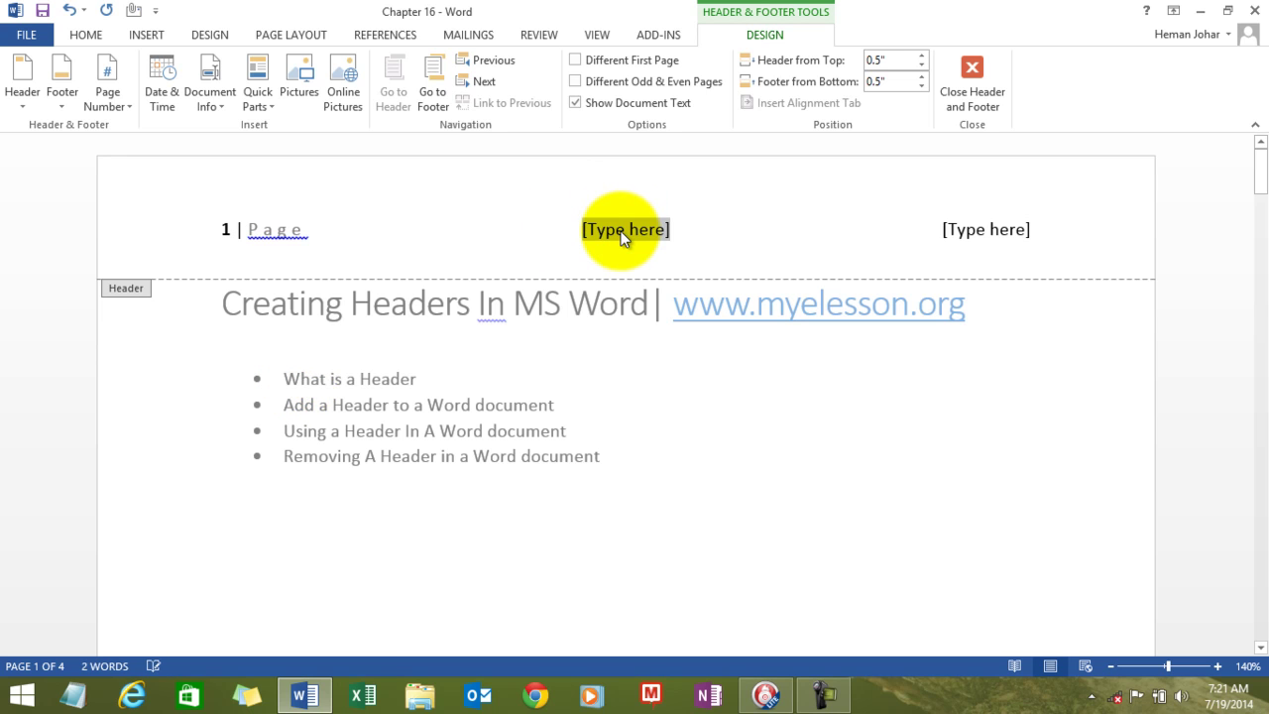
type("Life Is ")
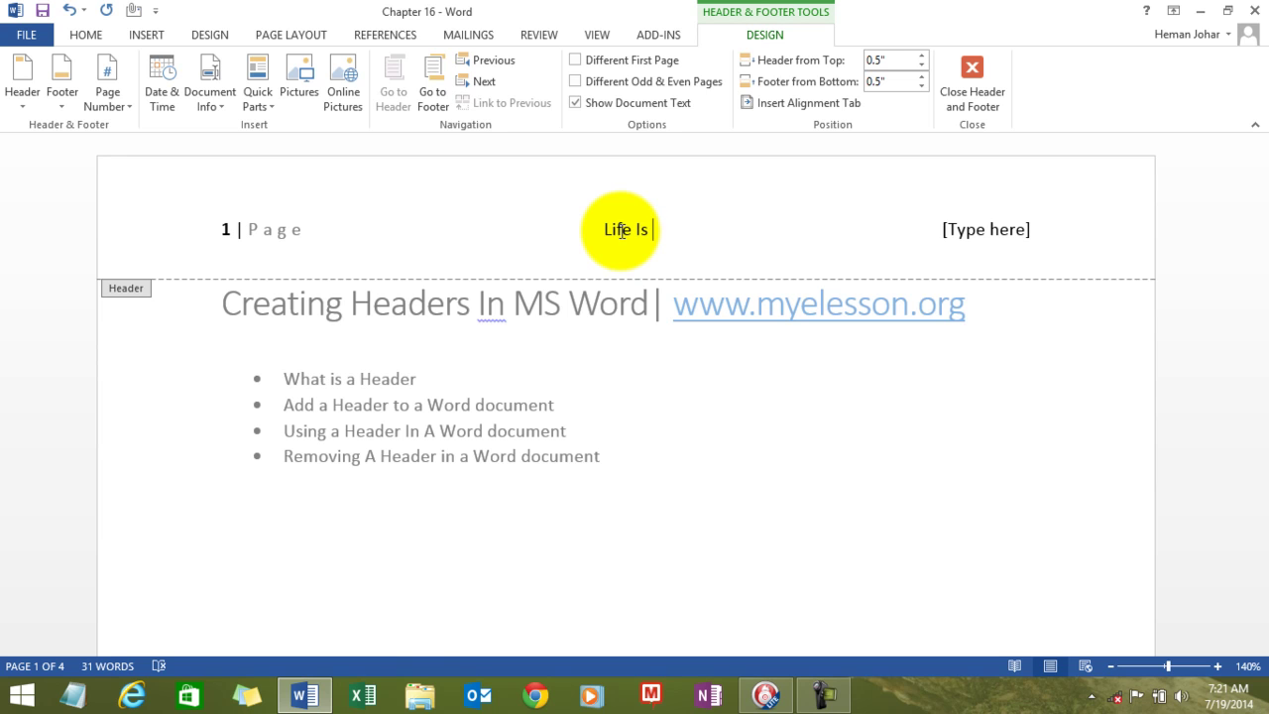
type("Beauti")
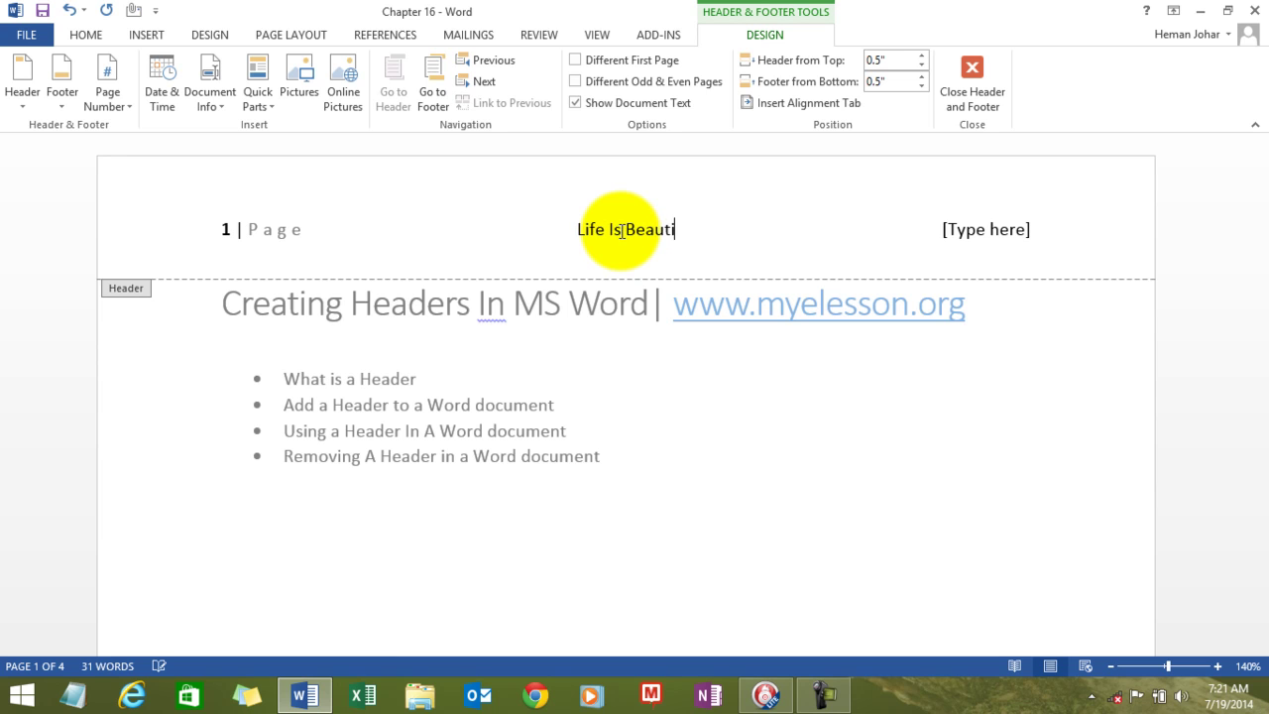
type("ful")
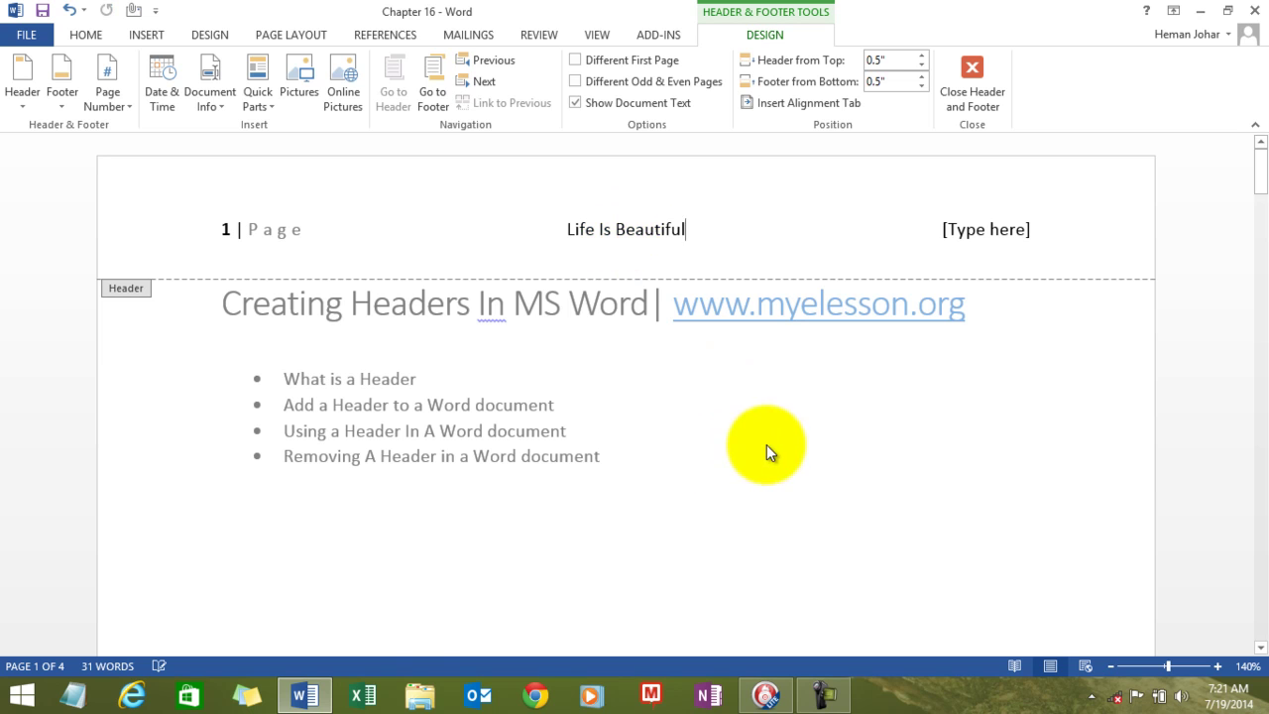
left_click(996, 231)
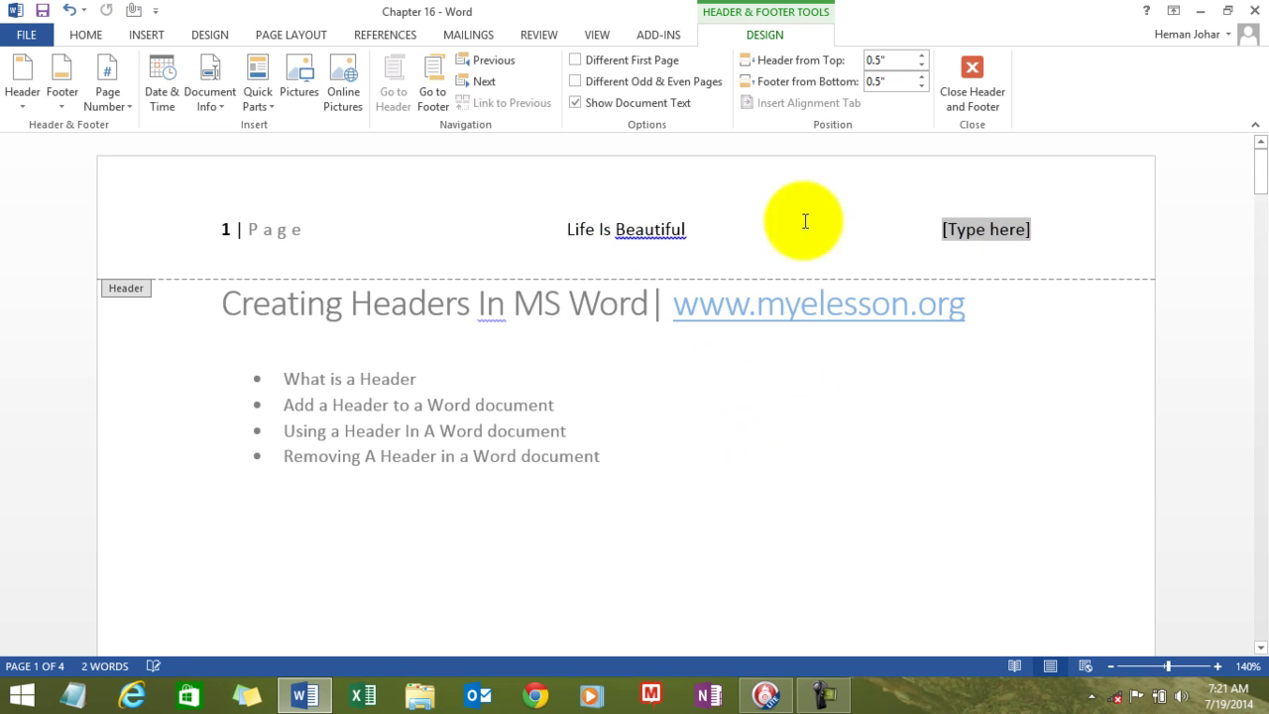
right_click(674, 230)
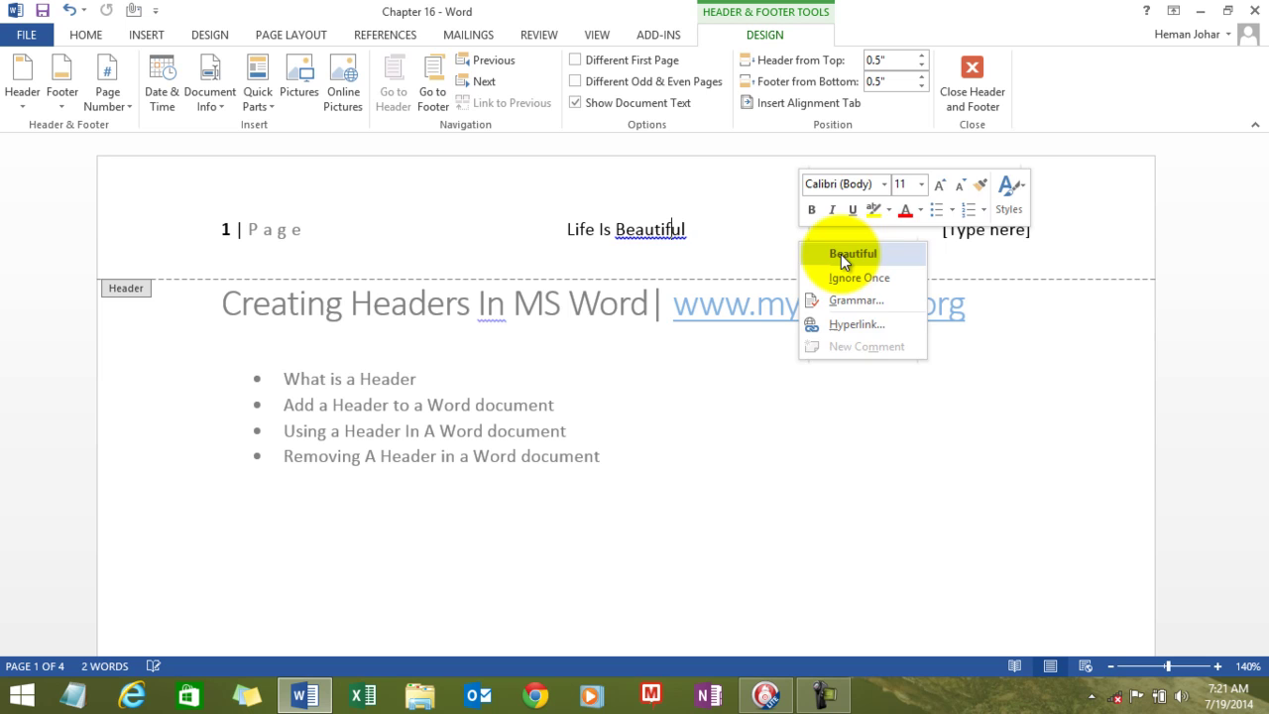
left_click(840, 253)
- Fill the right header column with 'I want to buy A Xbox One' and exit the header
left_click(986, 229)
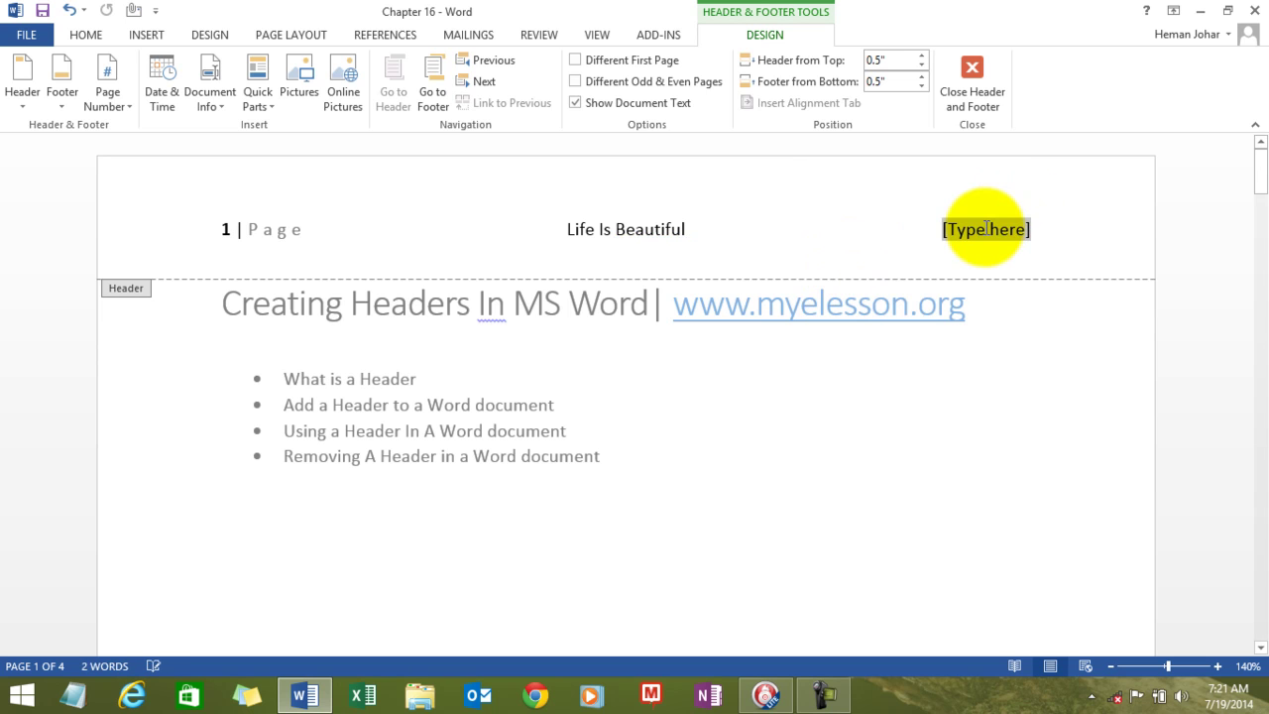
type("I want to")
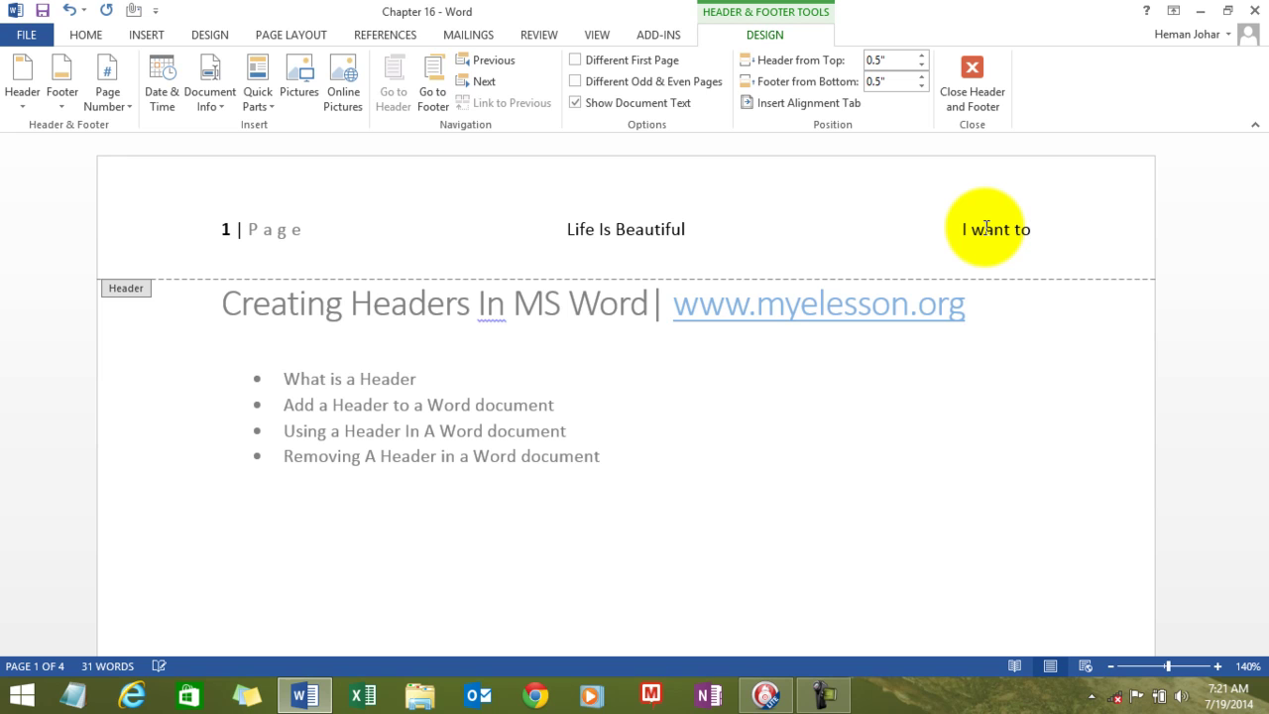
type(" buy ")
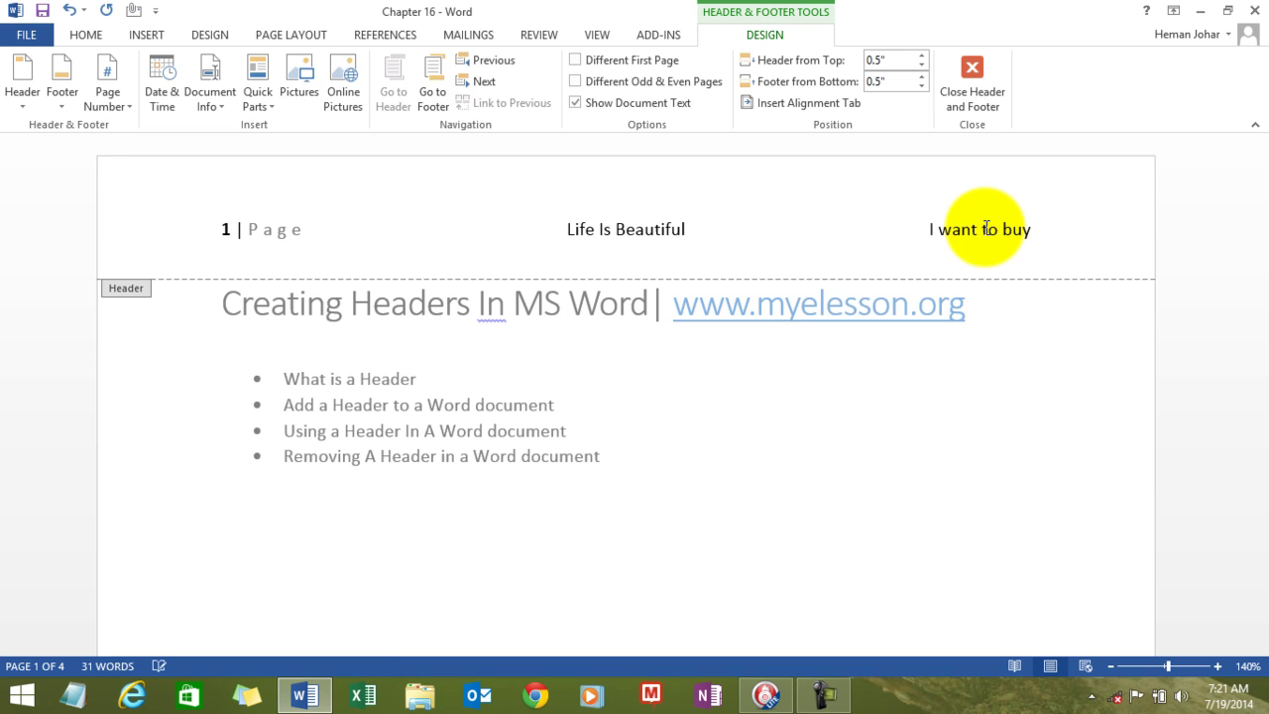
type("A Xbox")
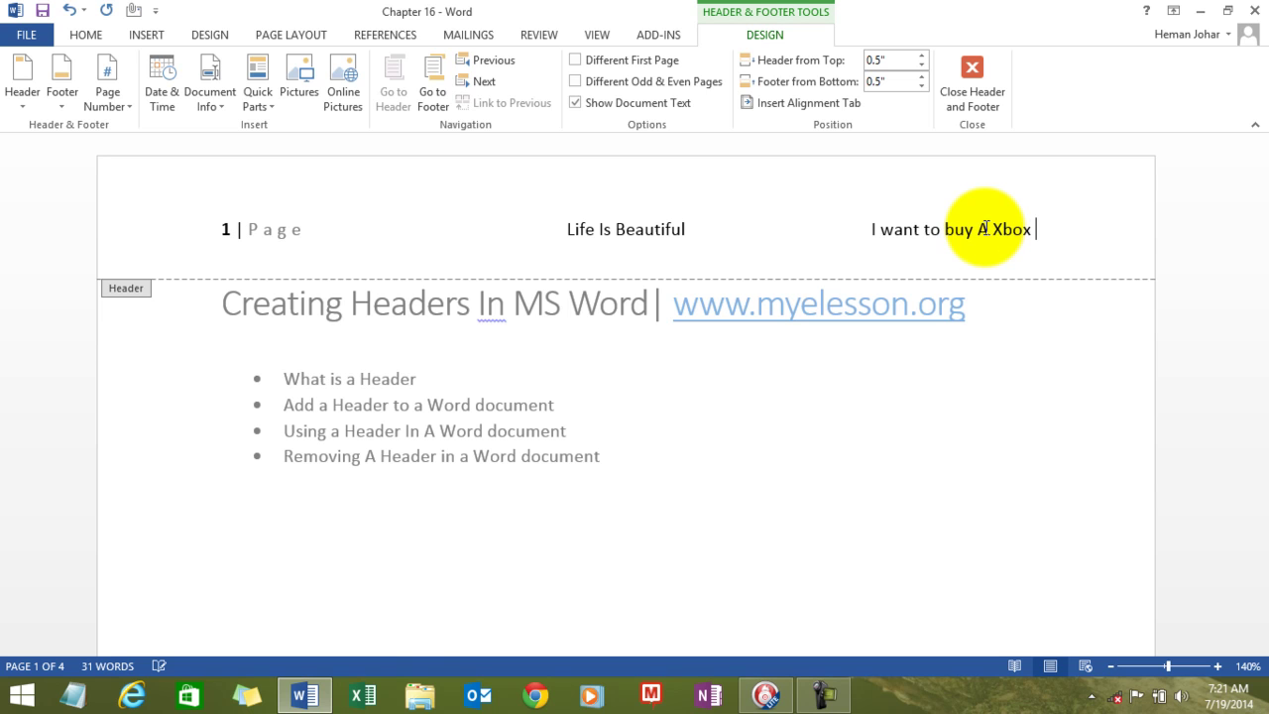
type(" One")
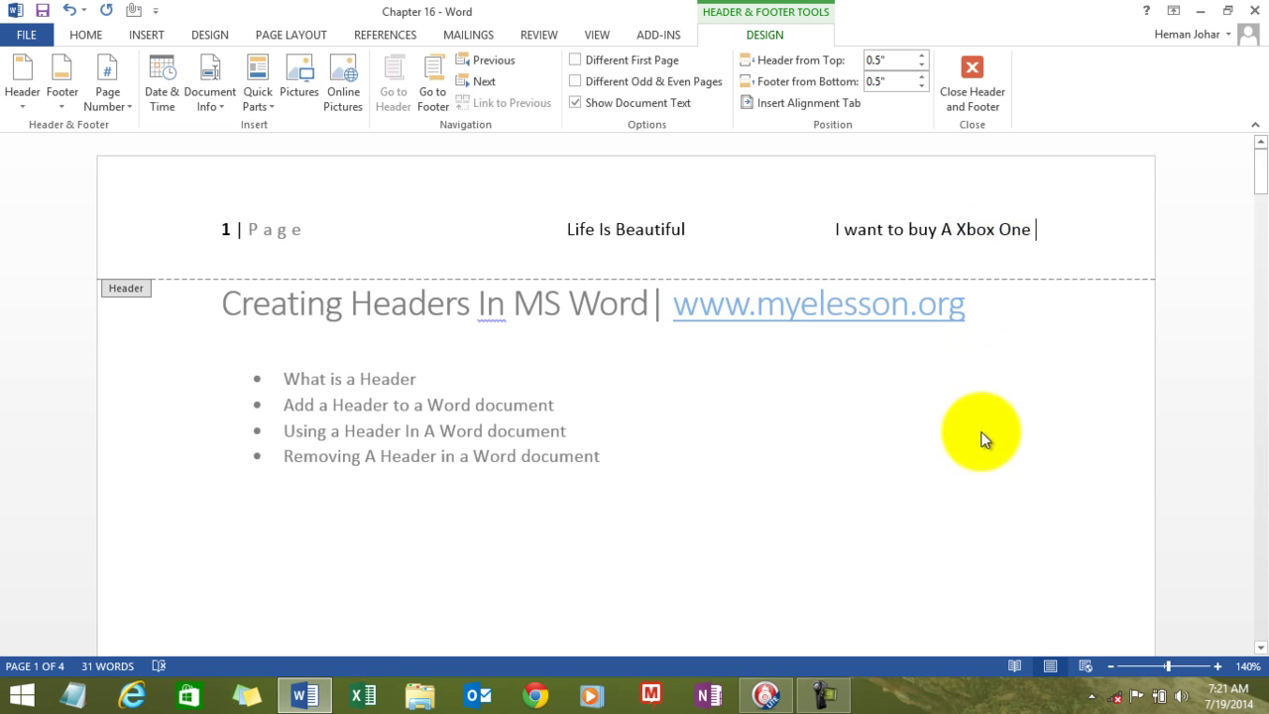
double_click(713, 463)
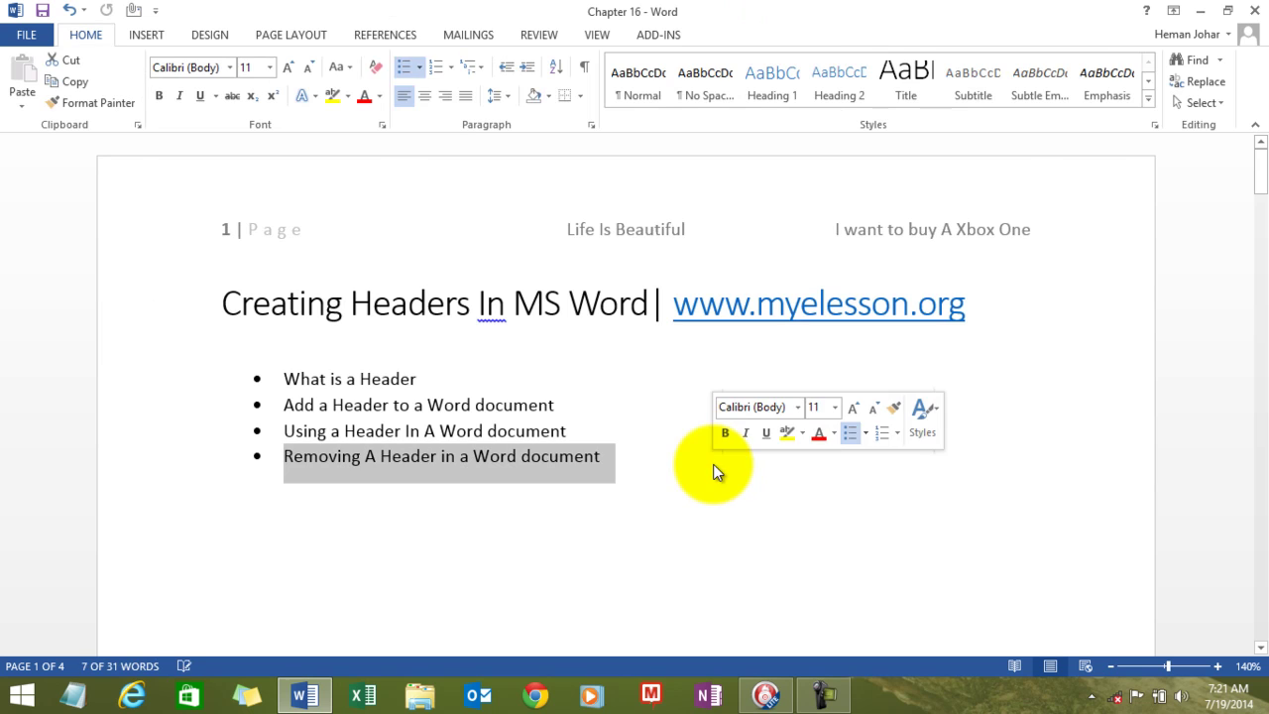
left_click(684, 532)
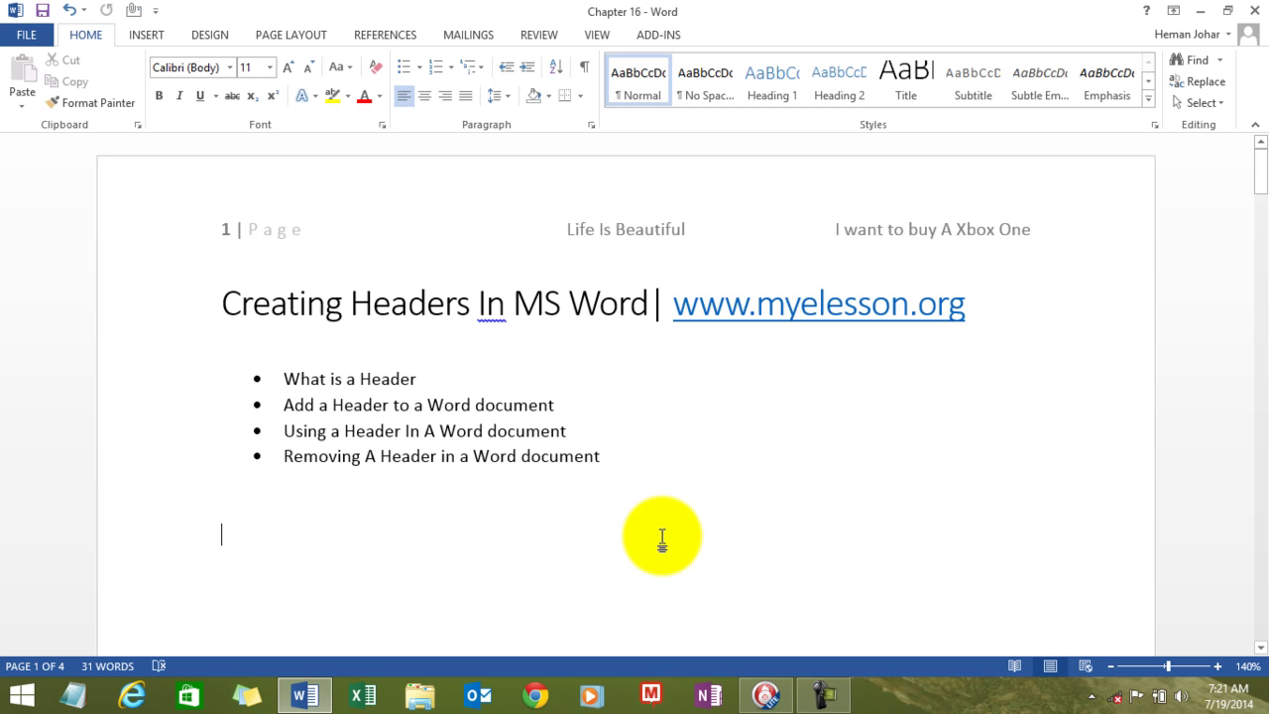
key("Return")
key("Return")
key("Return")
key("Return")
key("Return")
key("Return")
key("Return")
key("Return")
key("Return")
key("Return")
key("Return")
key("Return")
key("Return")
key("Return")
key("Return")
key("Return")
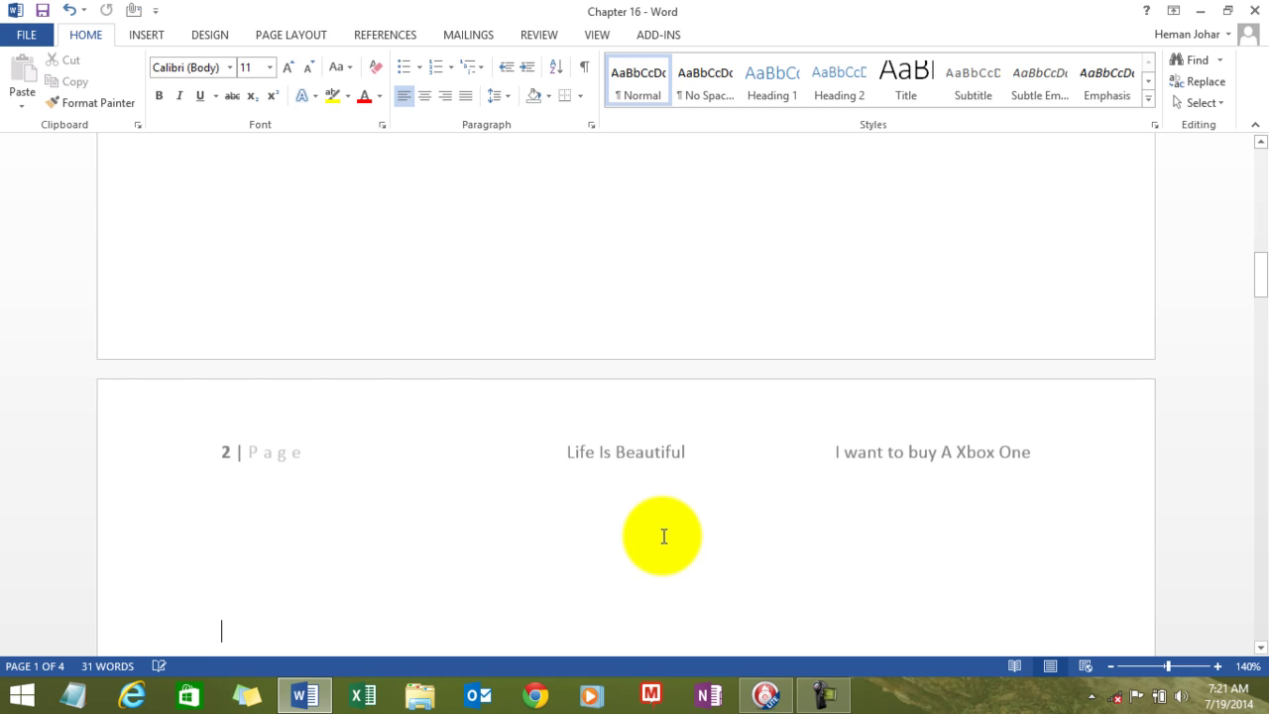
key("Return")
key("Return")
key("Return")
key("Return")
key("Return")
key("Return")
key("Return")
key("Return")
key("Return")
key("Return")
key("Return")
key("Return")
key("Return")
key("Return")
key("Return")
key("Return")
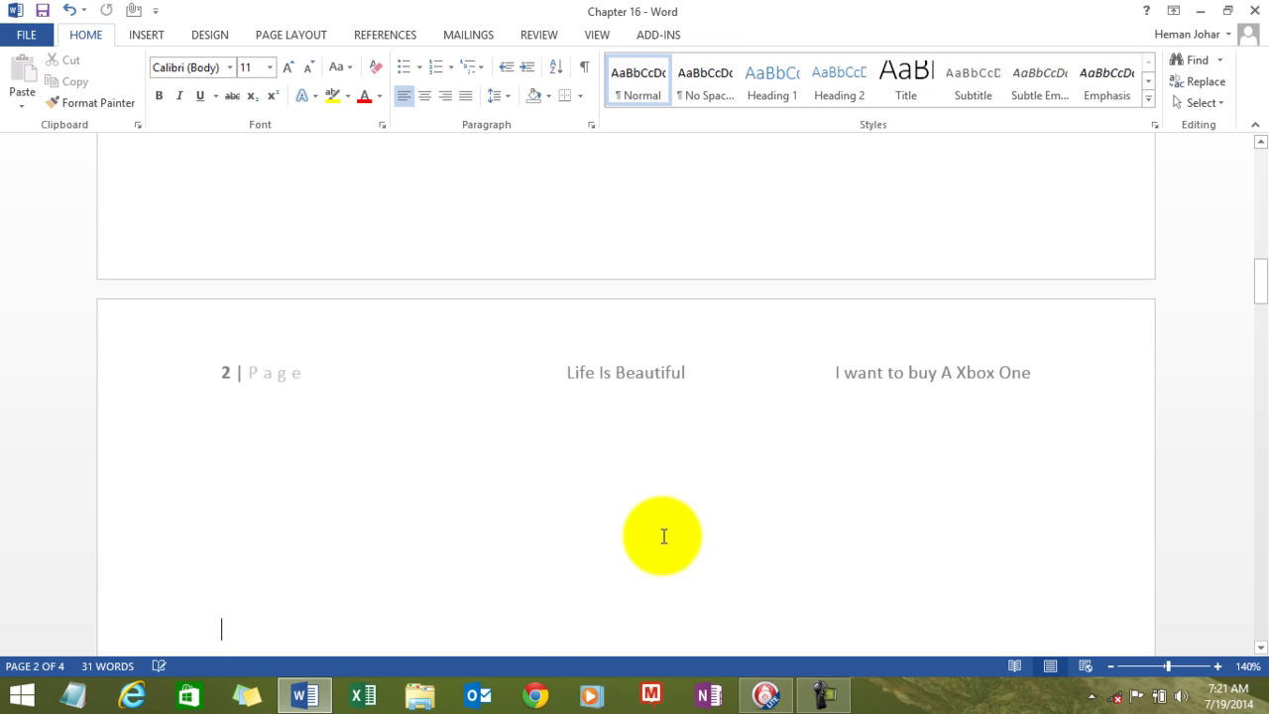
key("Return")
key("Return")
key("Return")
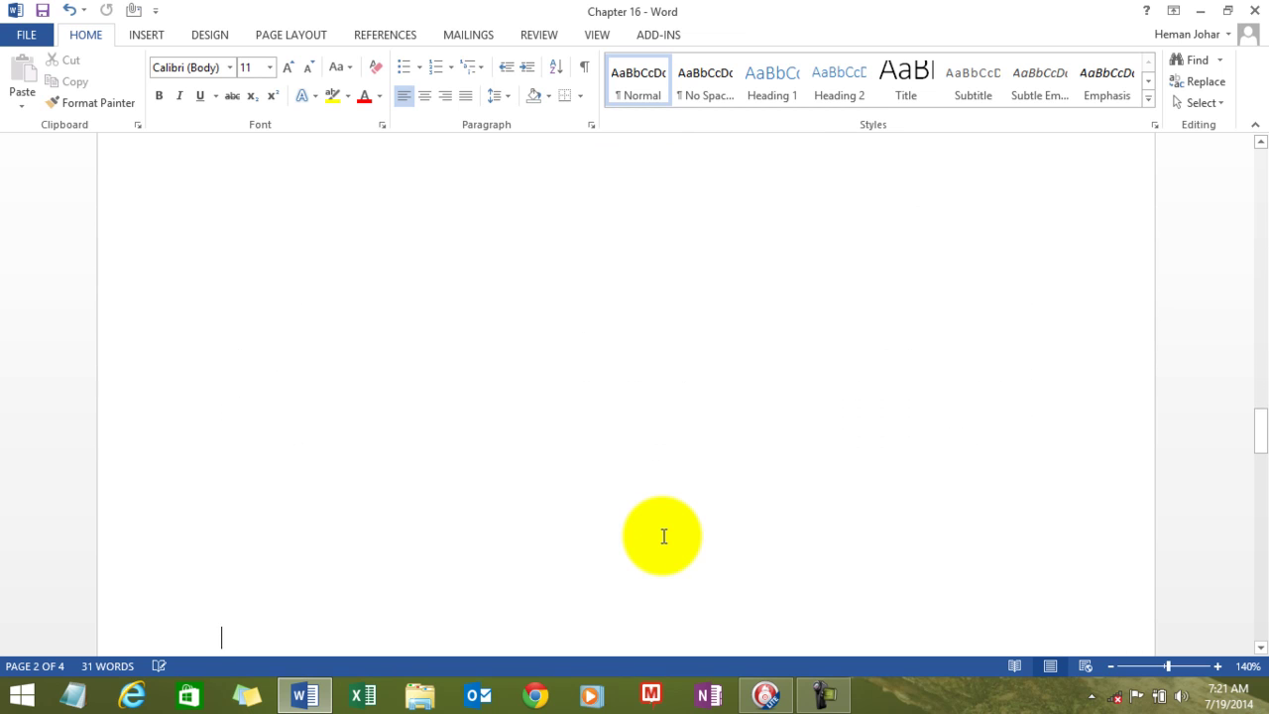
key("Return")
key("Return")
key("Return")
key("Return")
key("Return")
key("Return")
key("Return")
key("Return")
key("Return")
key("Return")
key("Return")
key("Return")
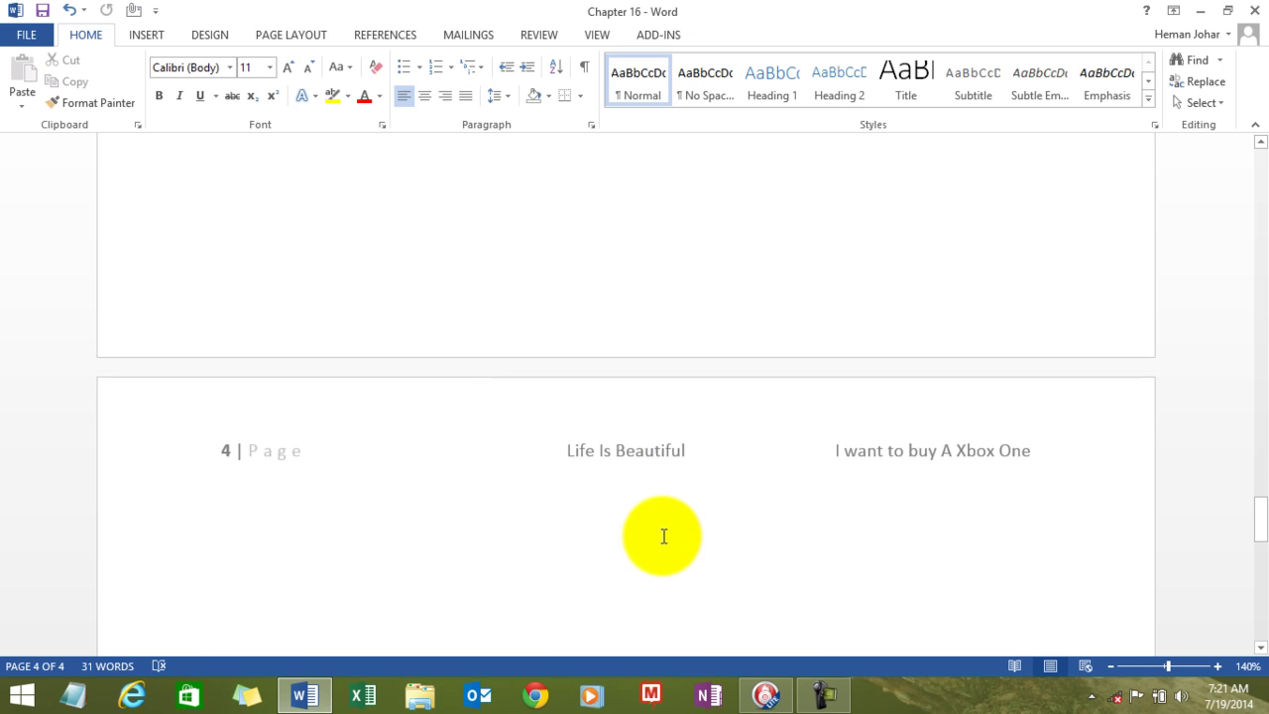
key("ctrl+Home")
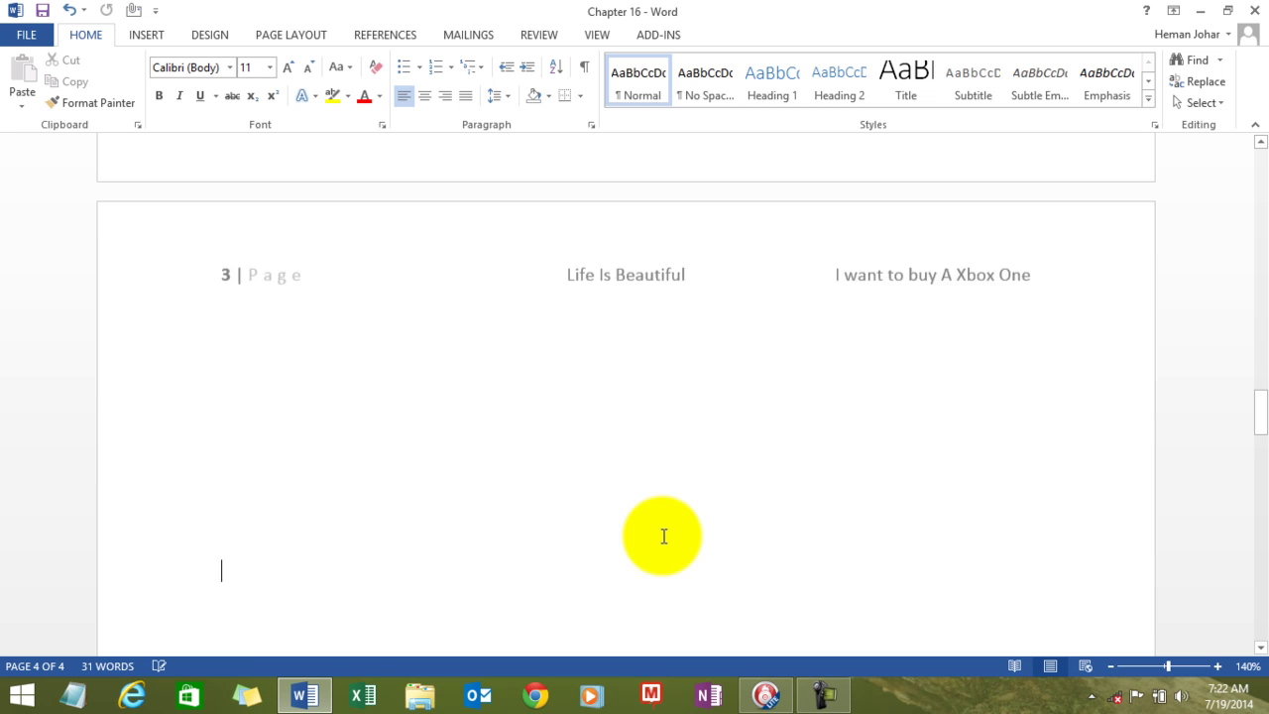